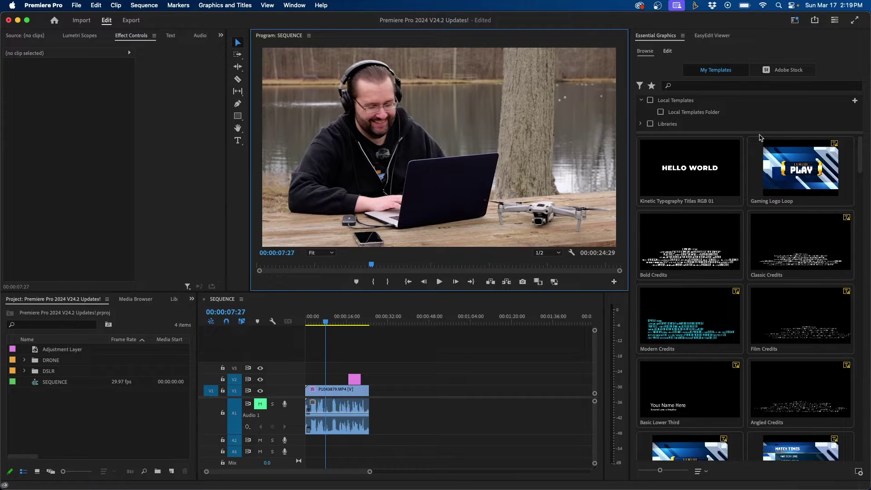
- Turn off the Local Templates and Local Templates Folder sources in Essential Graphics
left_click(683, 36)
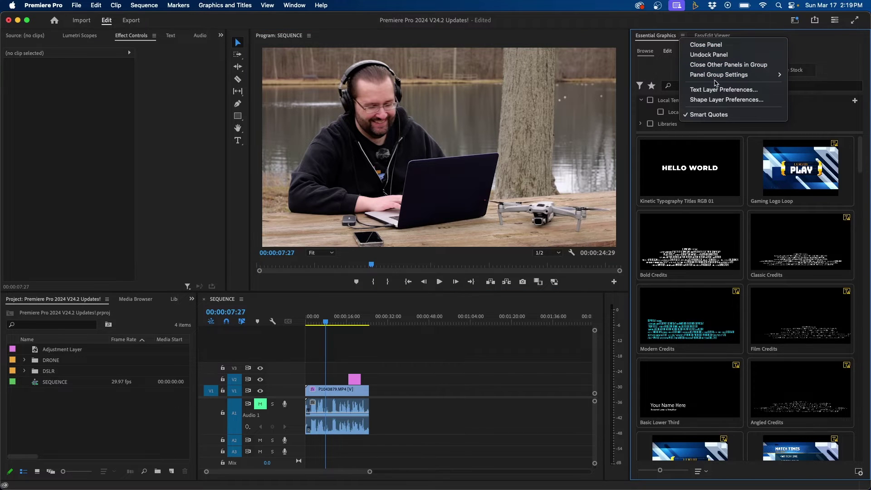
left_click(669, 46)
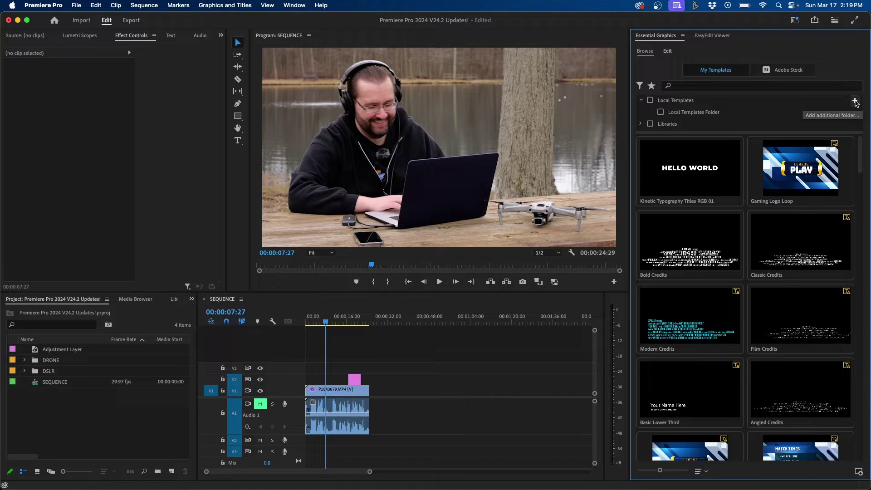
left_click(650, 101)
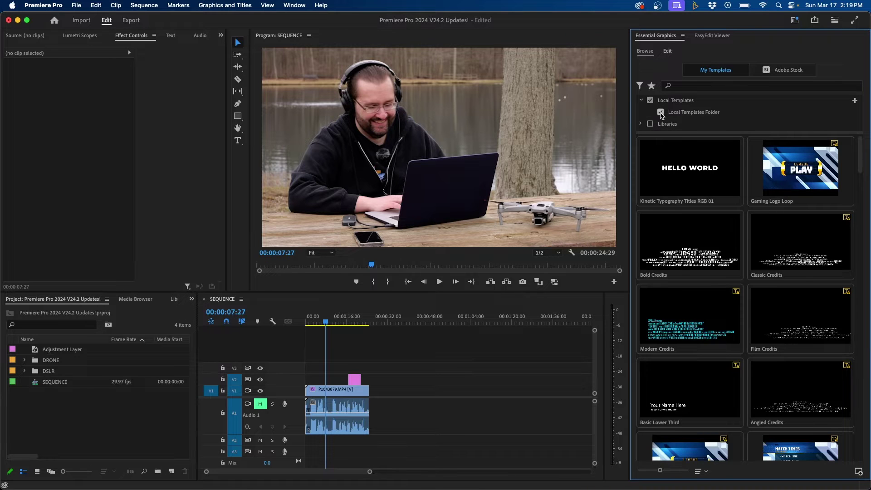
left_click(660, 113)
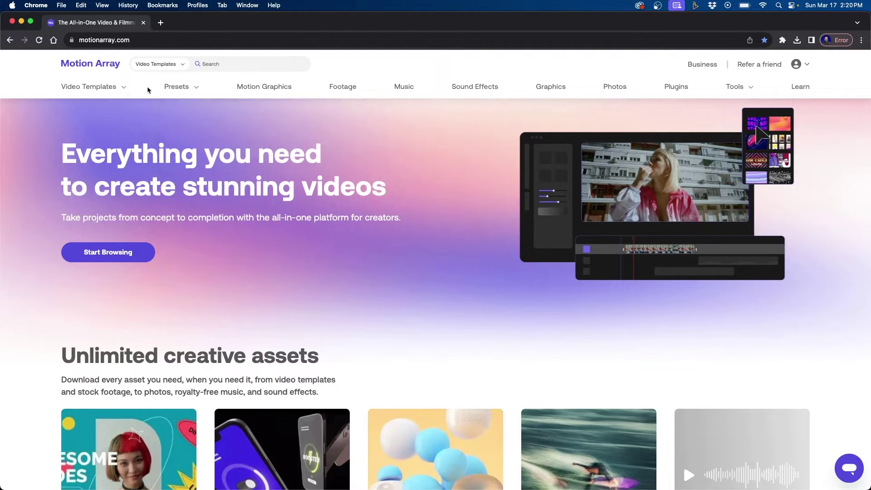
- Browse Motion Array's MOGRT templates and expand the Version filter in the sidebar
mouse_move(93, 90)
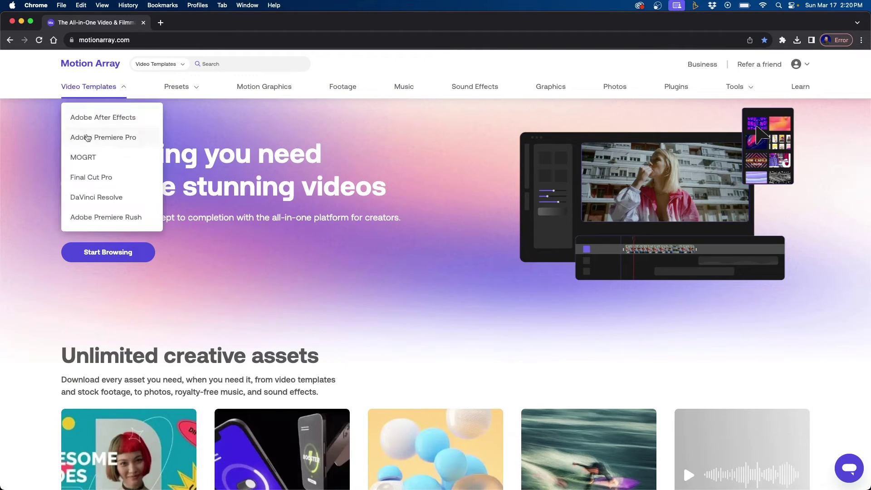
left_click(108, 157)
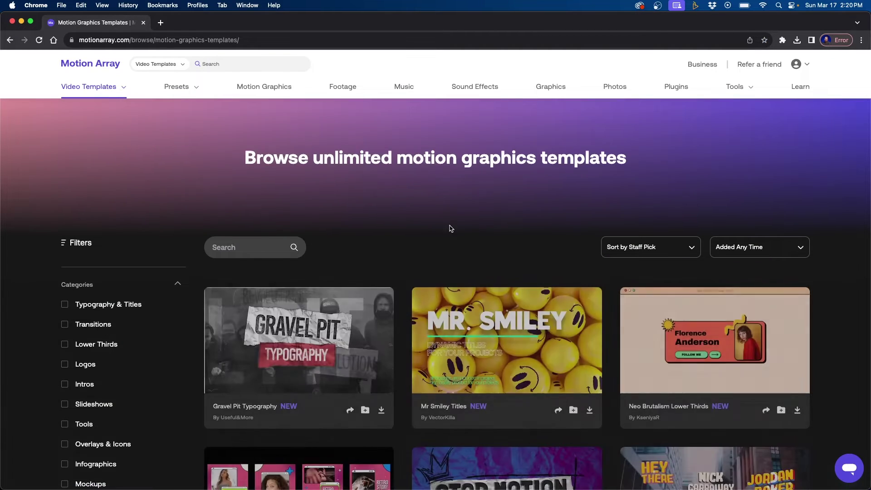
scroll(509, 243, "down", 3)
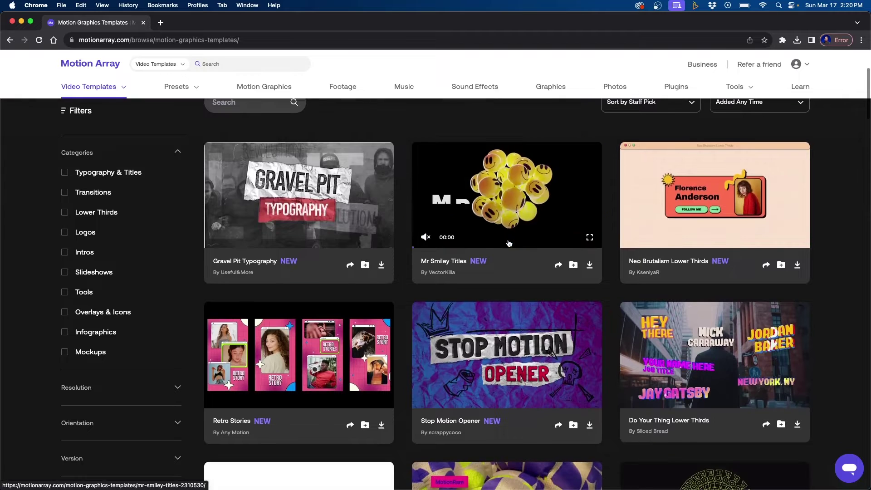
scroll(509, 243, "down", 1)
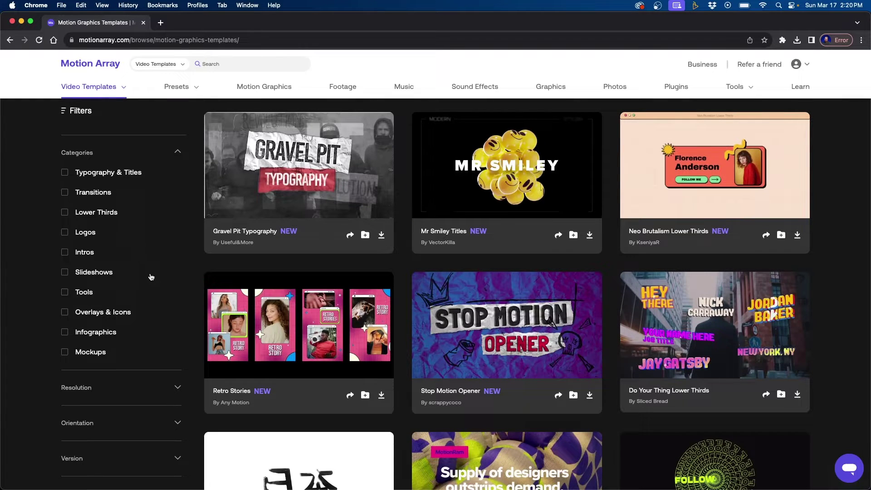
scroll(151, 277, "down", 4)
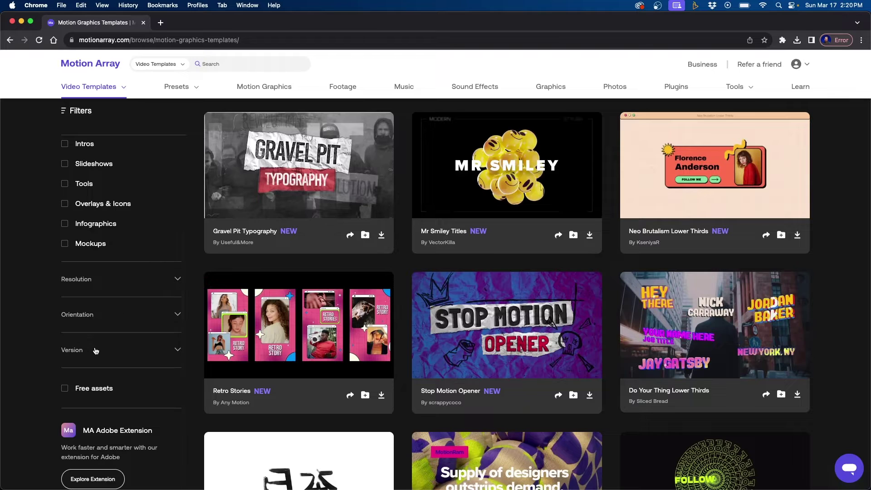
left_click(177, 349)
- Filter the templates to Premiere CC 2023 and sort the results by Newest
scroll(154, 313, "down", 2)
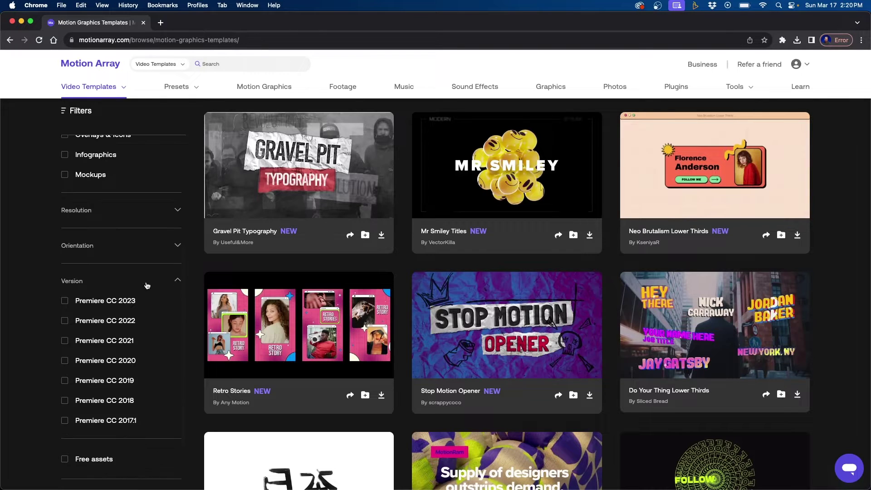
left_click(65, 301)
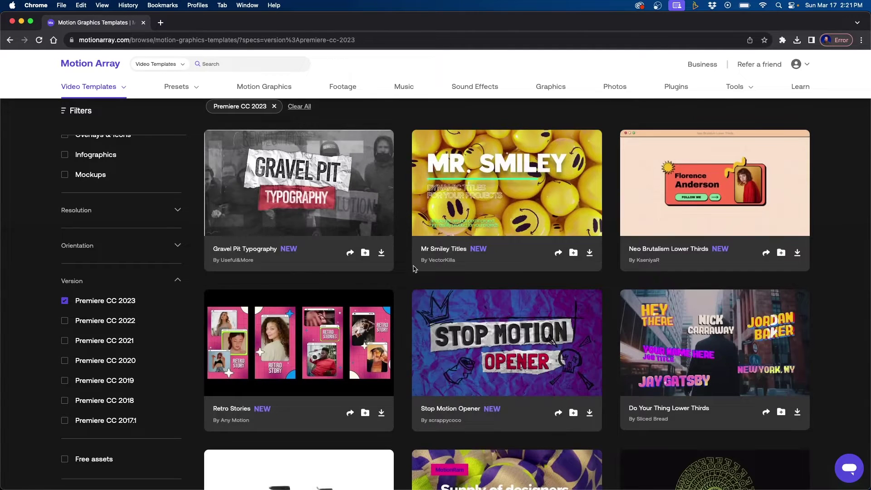
mouse_move(375, 295)
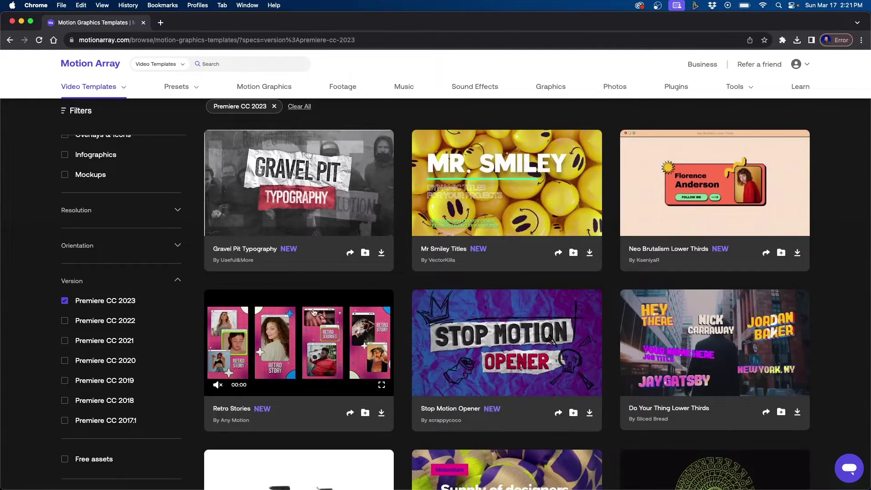
scroll(372, 283, "up", 3)
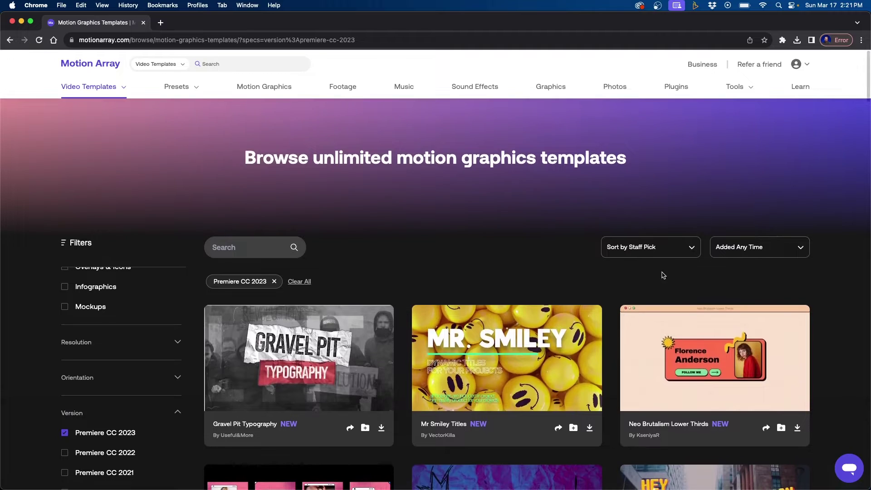
left_click(646, 248)
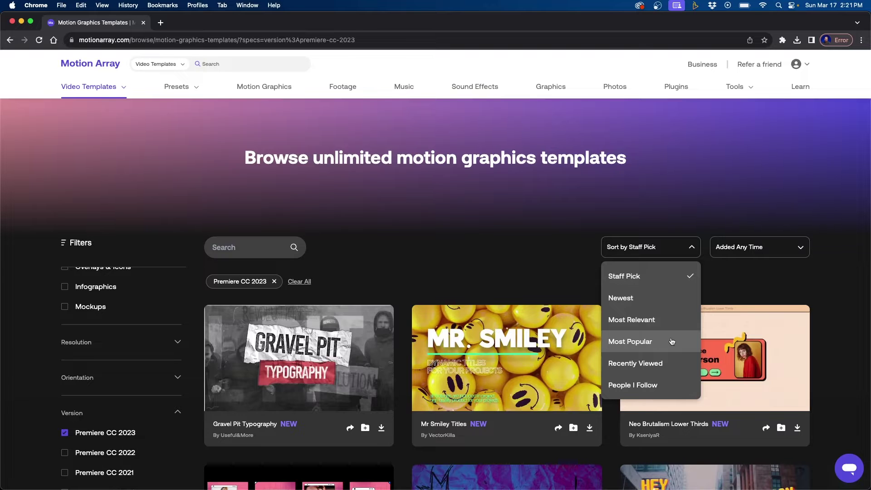
left_click(652, 299)
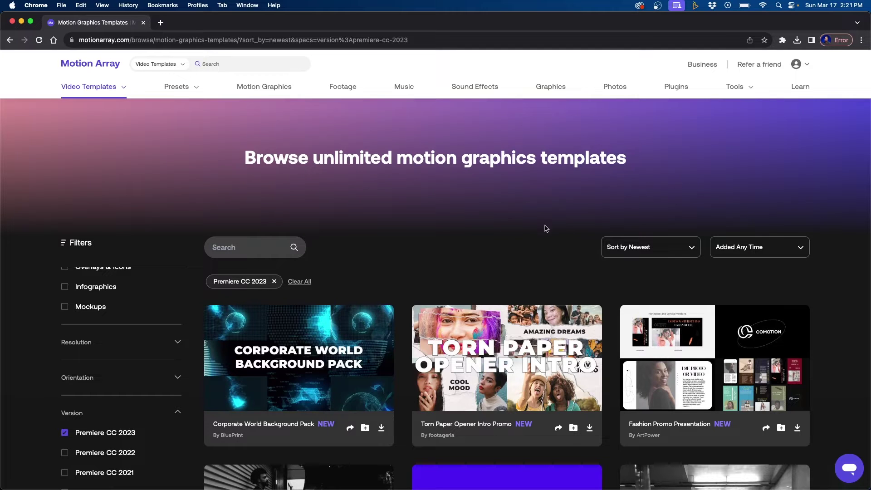
scroll(480, 266, "down", 6)
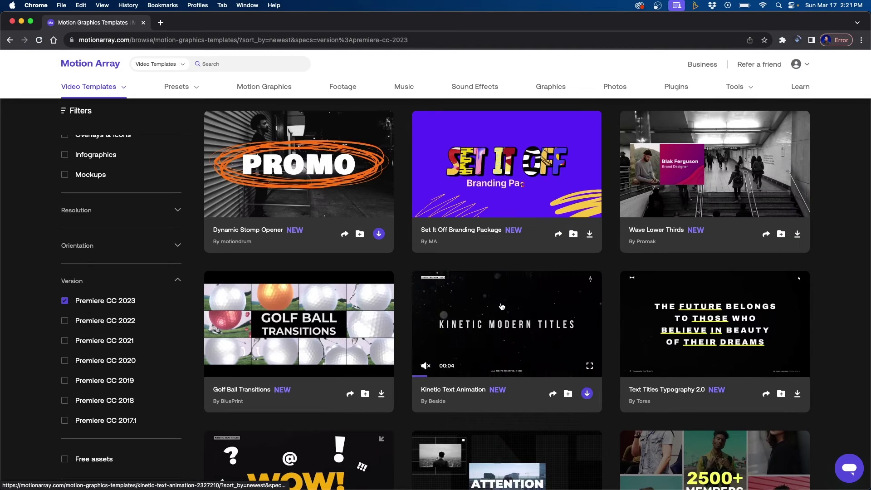
- Reveal the downloaded Kinetic Text Animation zip in Finder
left_click(587, 393)
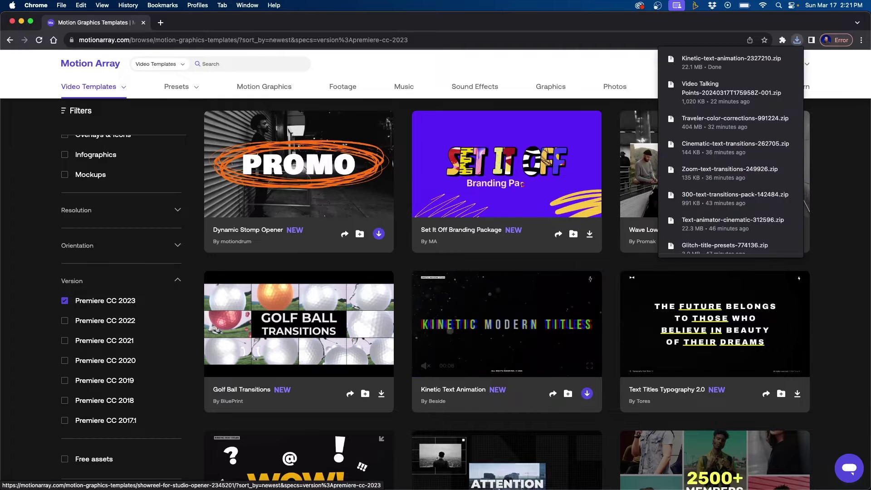
- Extract the Kinetic Text Animation zip and browse the MOGRt RGB and Simple folders
double_click(396, 211)
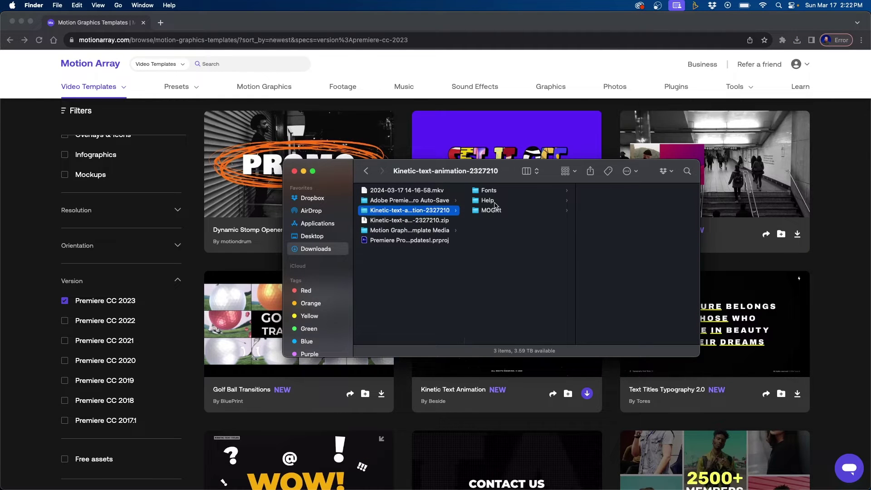
left_click(494, 210)
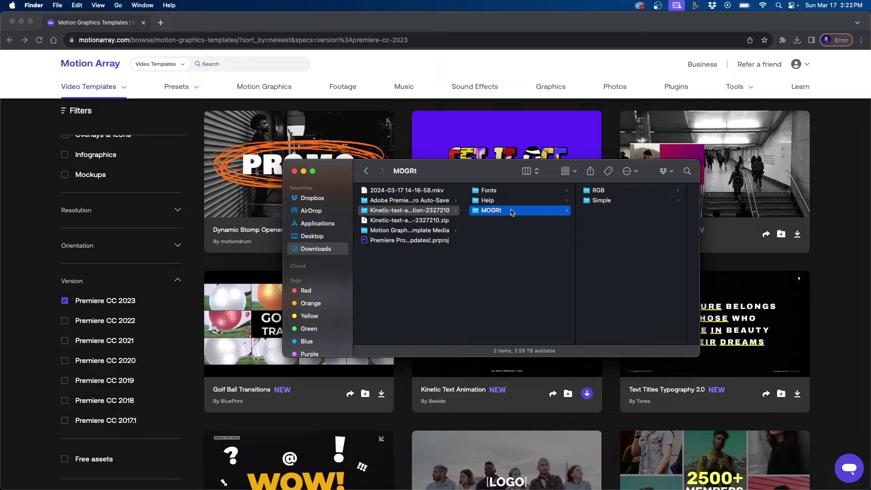
left_click(599, 191)
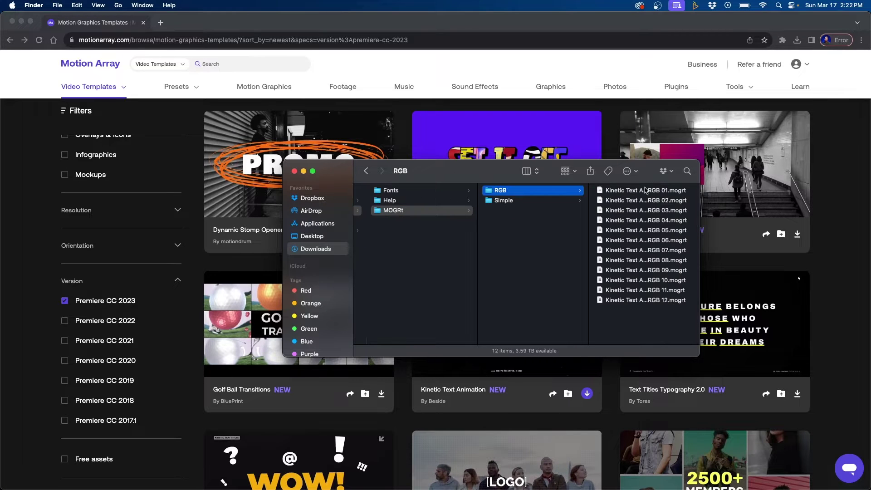
left_click(548, 201)
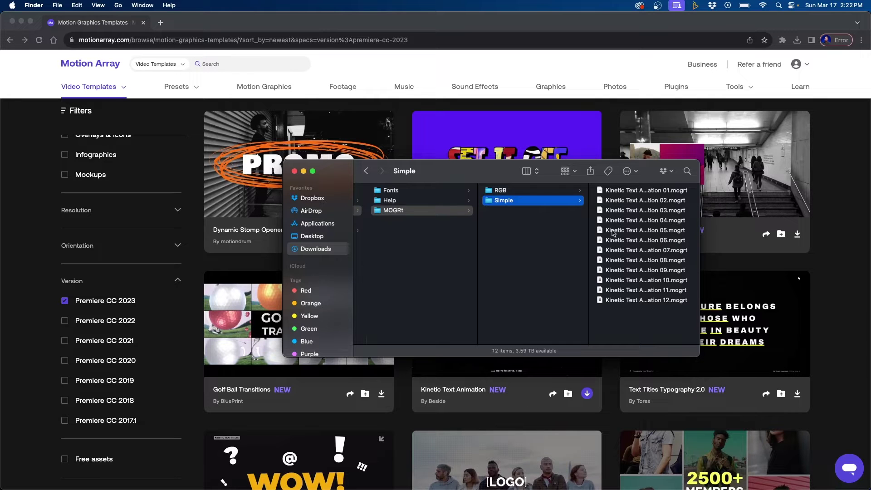
- Add the MOGRt > RGB folder as a new Local Templates source in Premiere
left_click(442, 478)
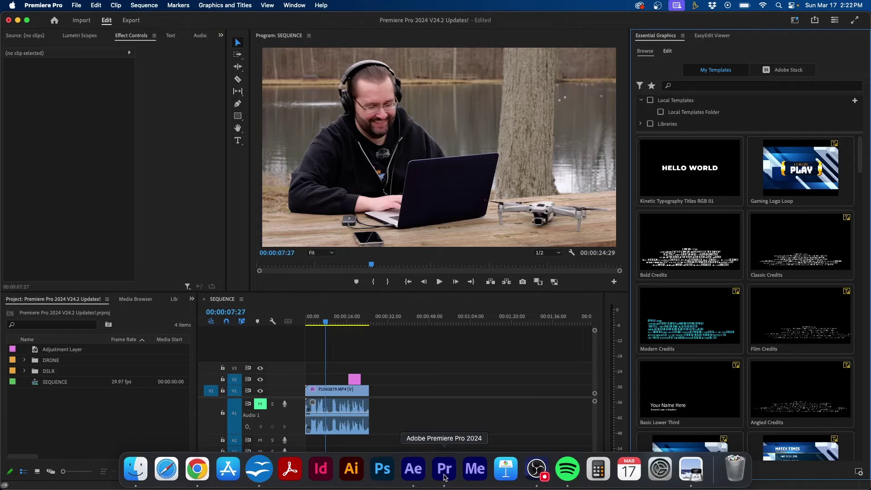
left_click(854, 101)
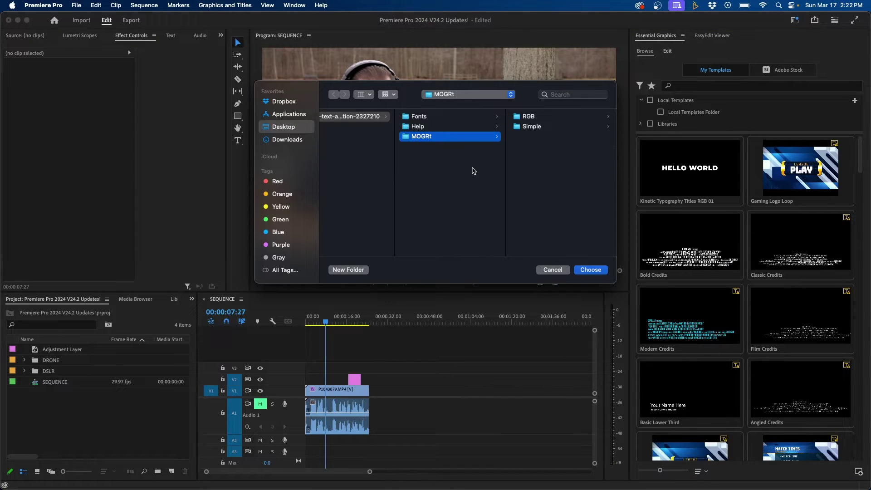
left_click(535, 126)
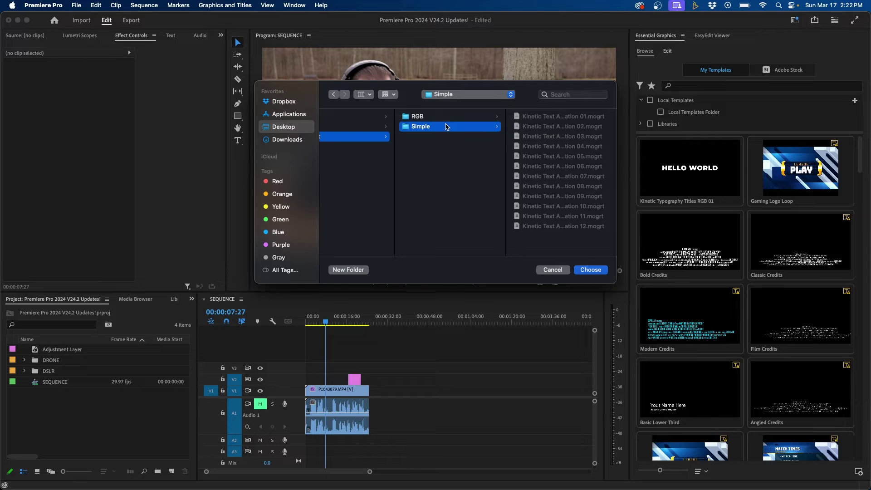
left_click(438, 117)
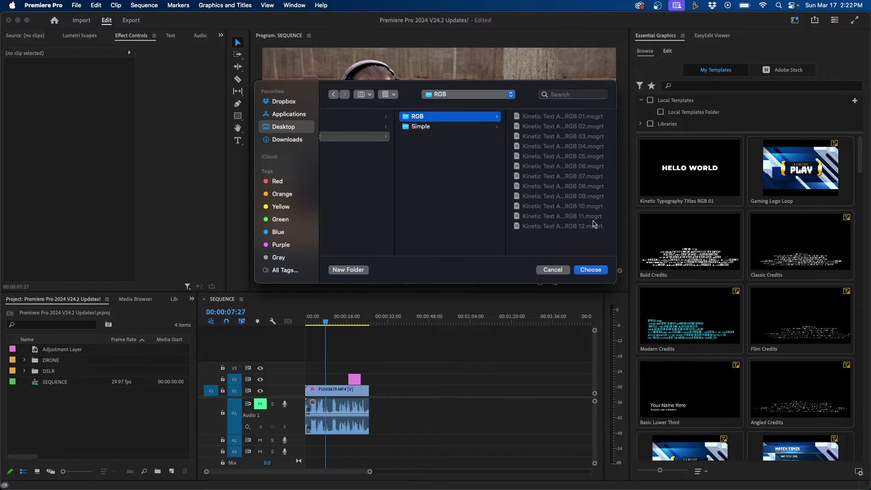
left_click(591, 270)
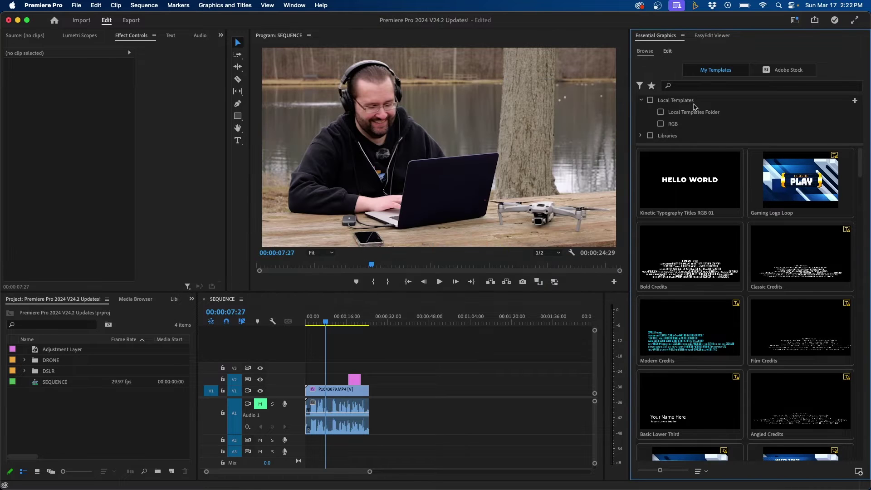
- Rename the RGB template source to 'Kinetic Text' and select the RGB 12 template
left_click(660, 123)
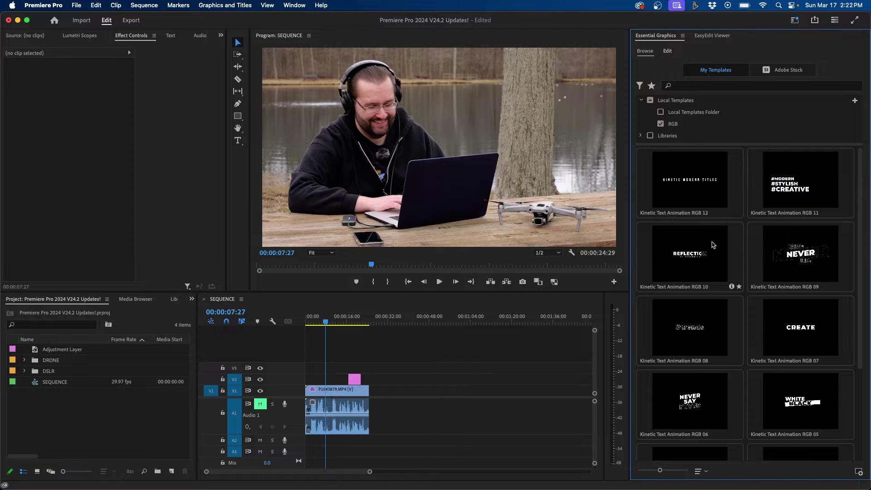
scroll(703, 345, "down", 5)
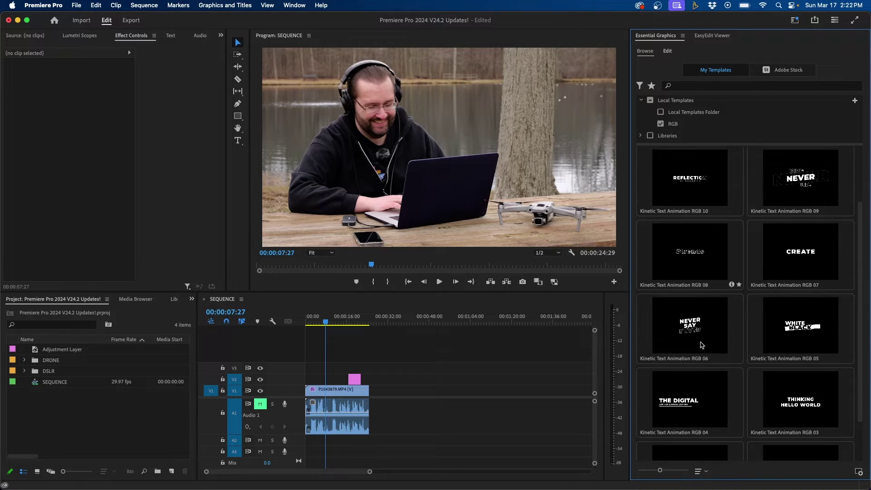
scroll(702, 345, "up", 5)
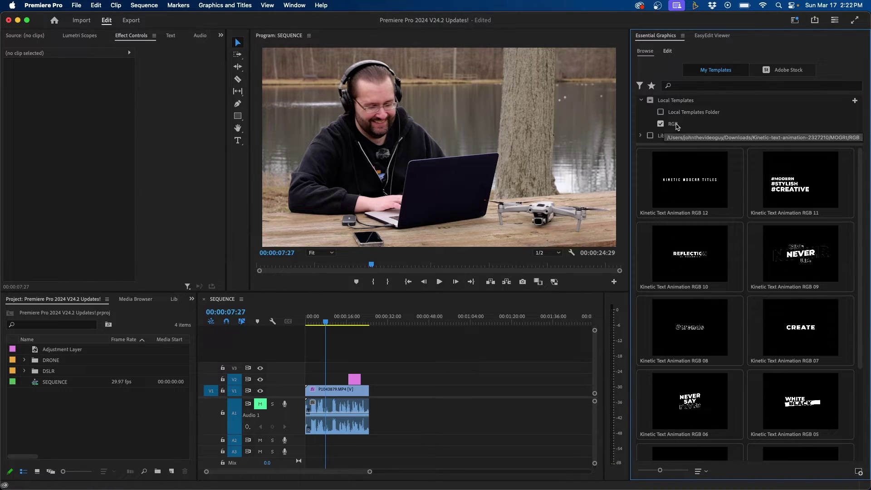
right_click(676, 126)
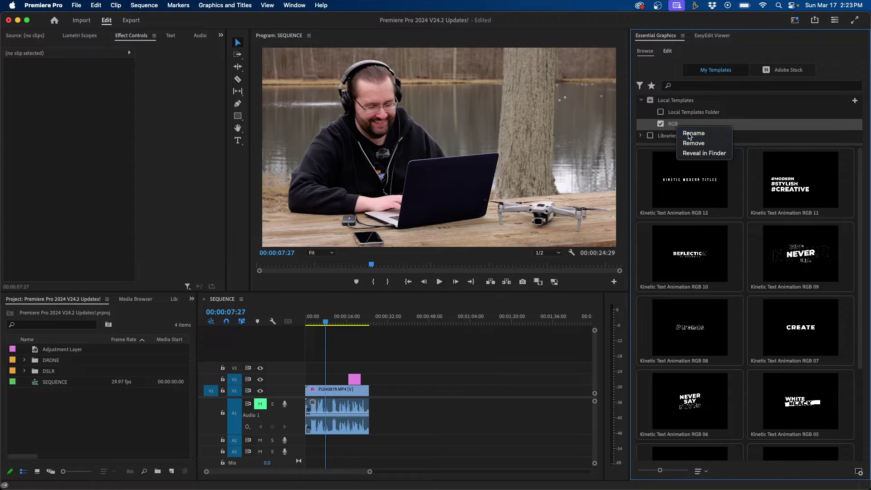
left_click(688, 131)
type("Kinetic Tex")
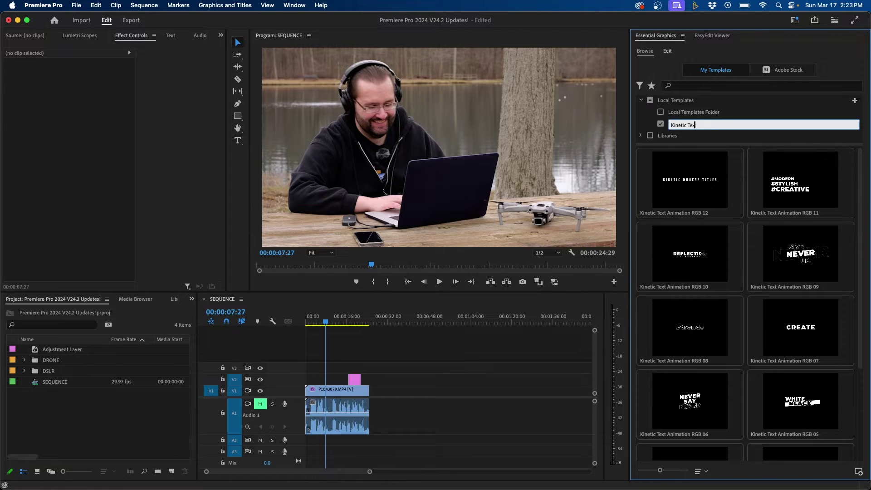
type("t")
key("Return")
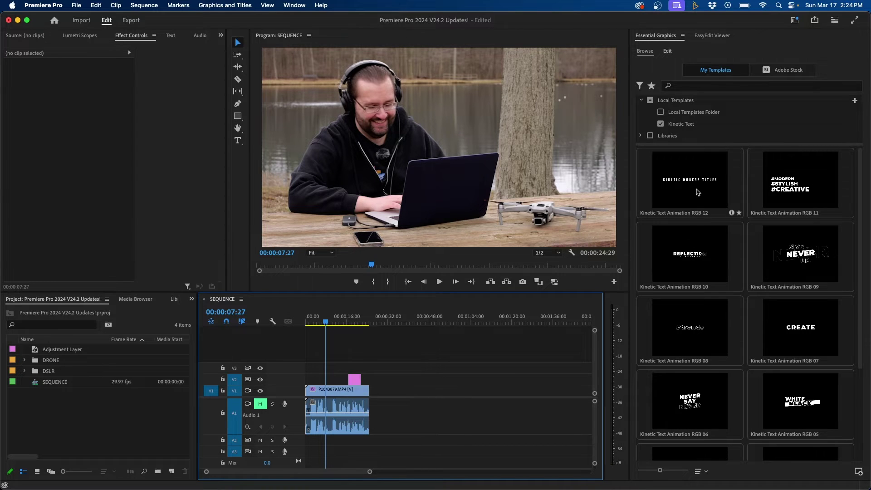
left_click(697, 170)
- Enlarge the template thumbnails with the size slider and scroll to Kinetic Text Animation RGB 01
scroll(704, 314, "down", 5)
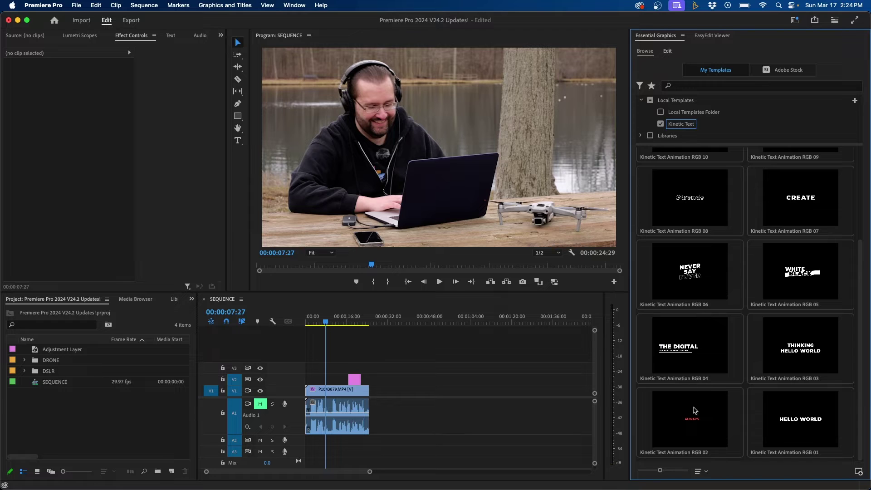
left_click(781, 435)
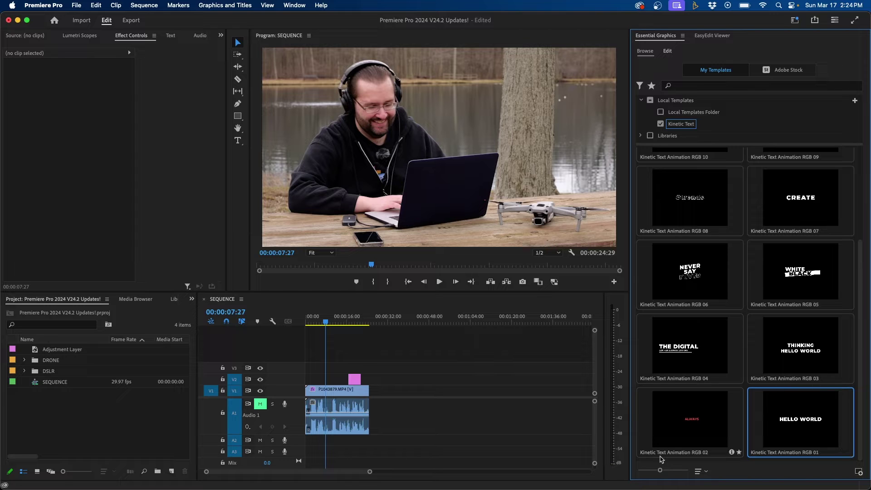
left_click_drag(673, 469, 688, 469)
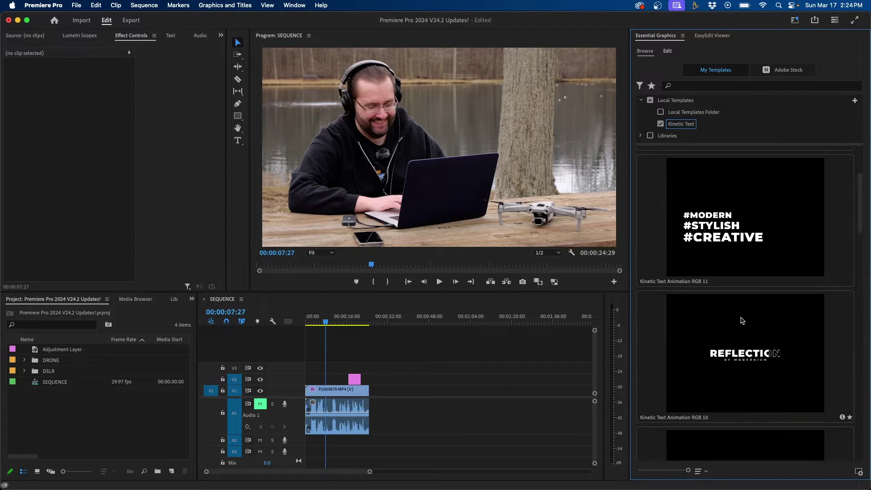
scroll(718, 300, "down", 10)
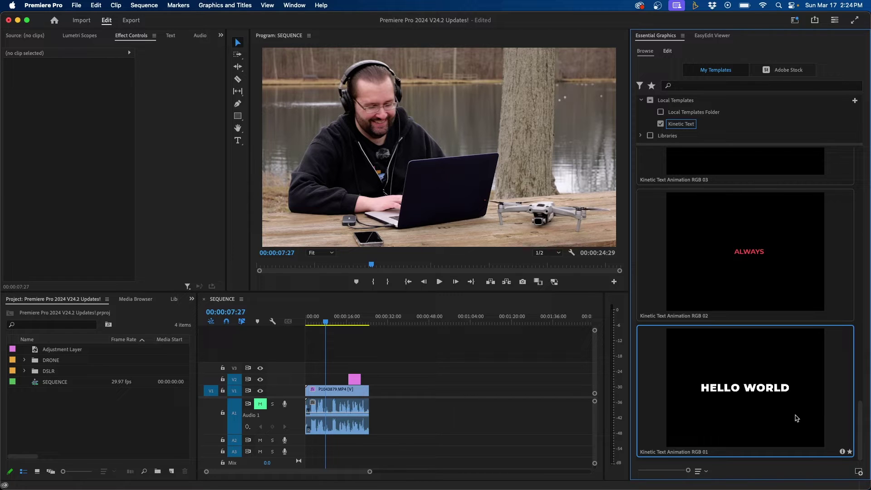
- In After Effects, open the Kinetic Text Animation RGB 01 .mogrt and extract it as a project
mouse_move(475, 478)
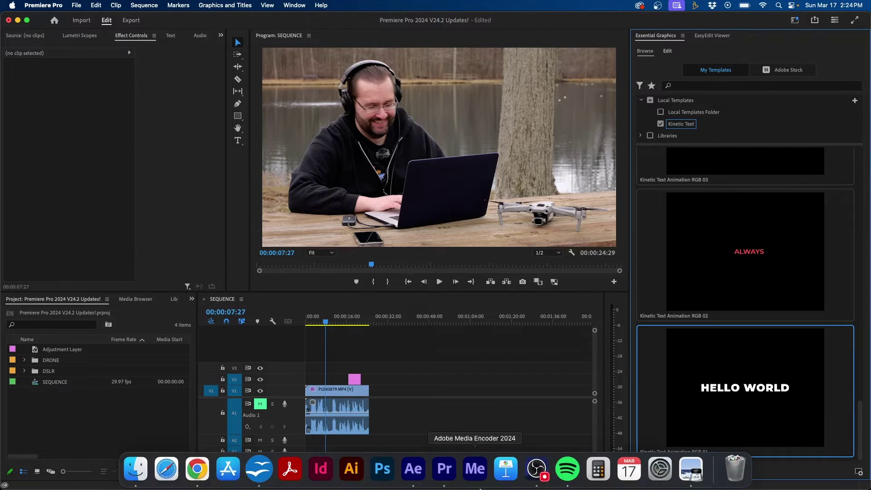
left_click(413, 472)
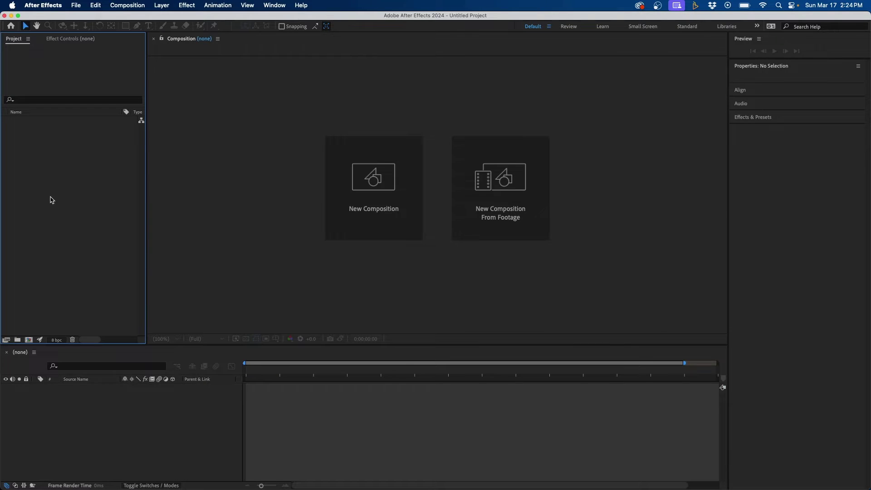
left_click(76, 6)
left_click(89, 29)
left_click(562, 117)
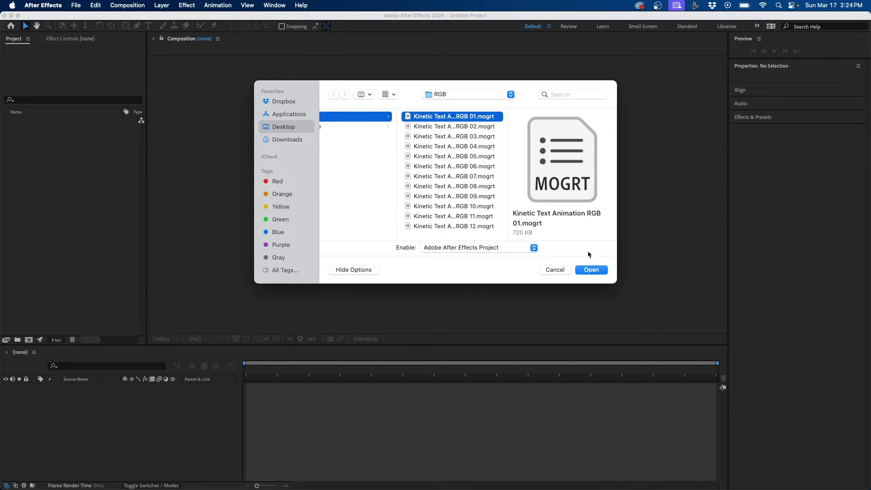
left_click(589, 270)
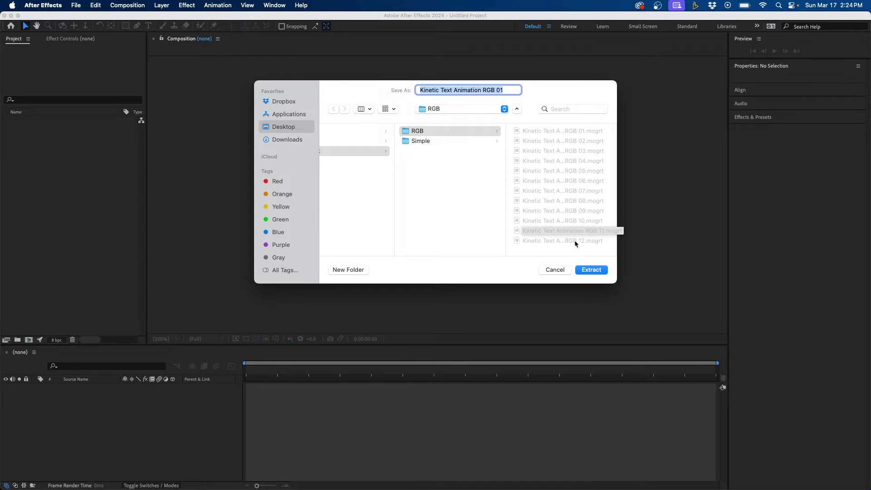
left_click(590, 269)
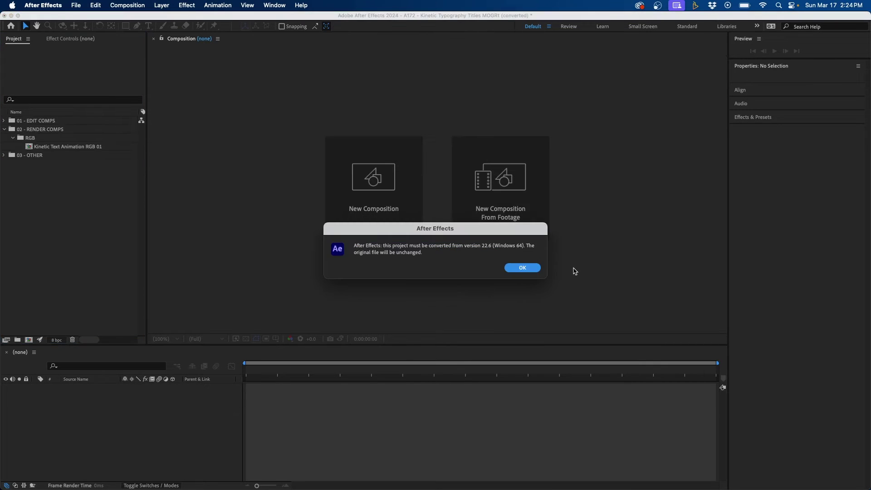
left_click(531, 269)
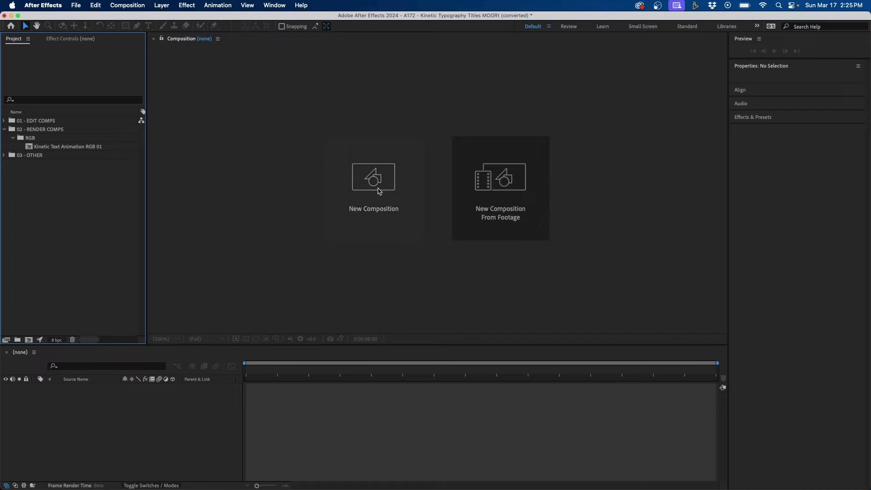
- Open the Kinetic Text Animation RGB 01 composition and scrub through the HELLO WORLD animation
left_click(67, 146)
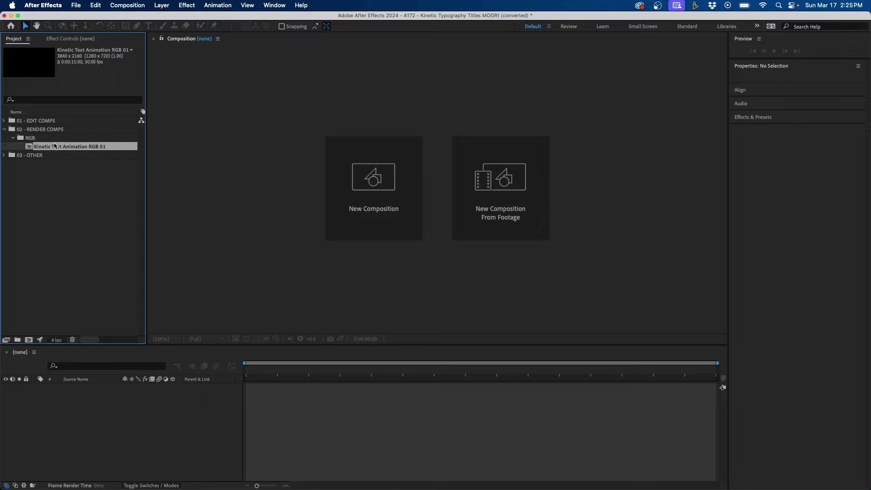
double_click(73, 147)
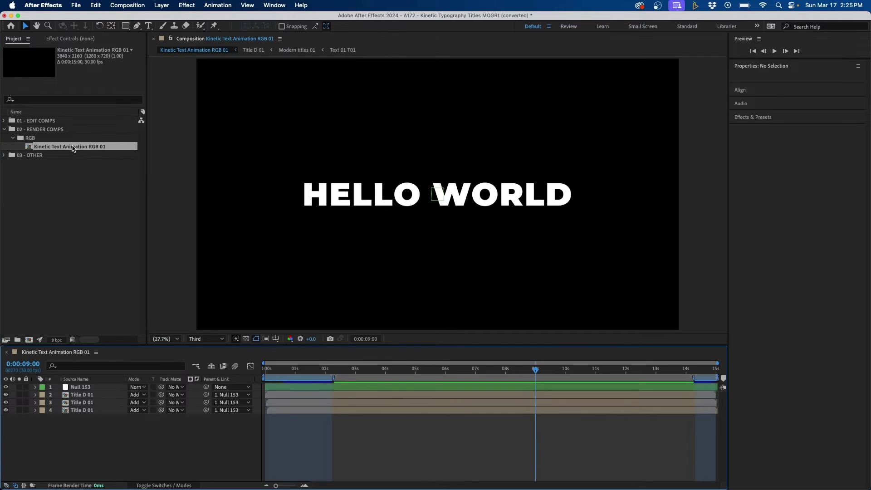
left_click(411, 371)
left_click_drag(411, 371, 535, 387)
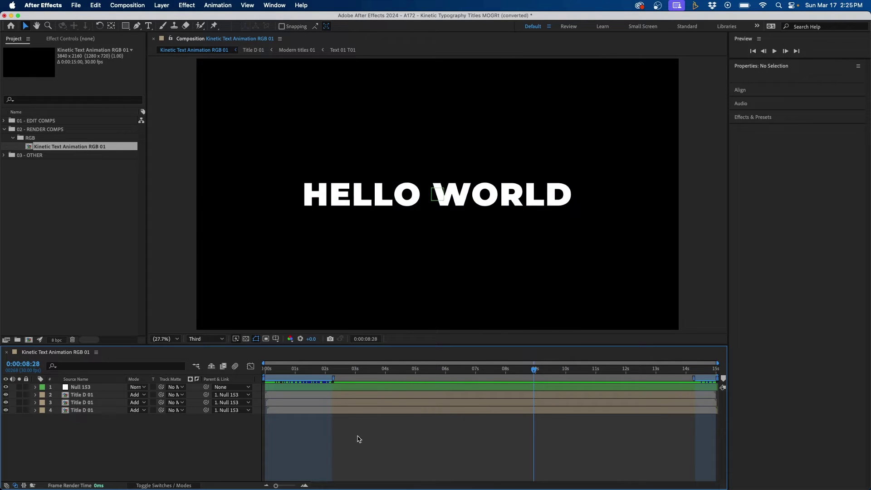
- Show the Essential Graphics panel via Window and export the comp as a Motion Graphics template
left_click(273, 6)
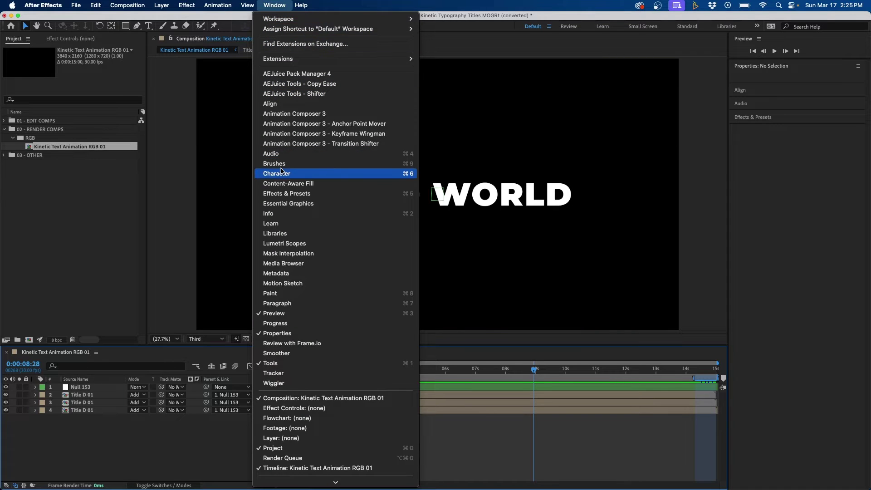
left_click(281, 204)
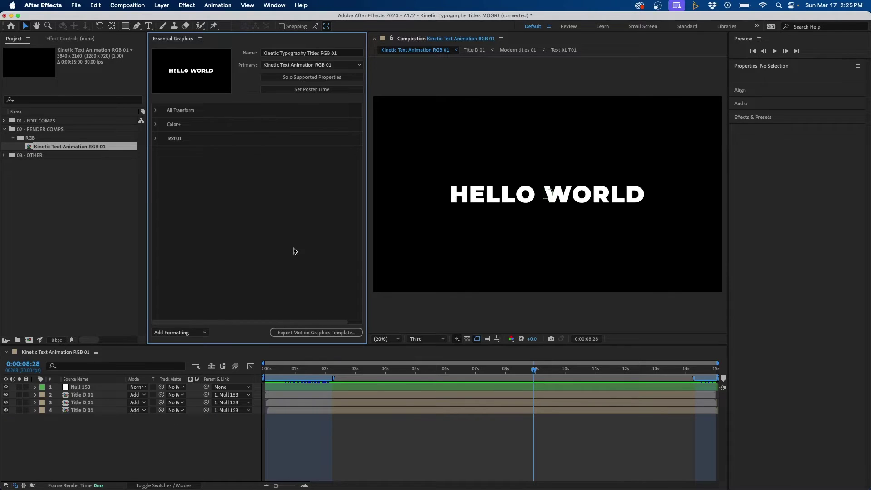
left_click(320, 337)
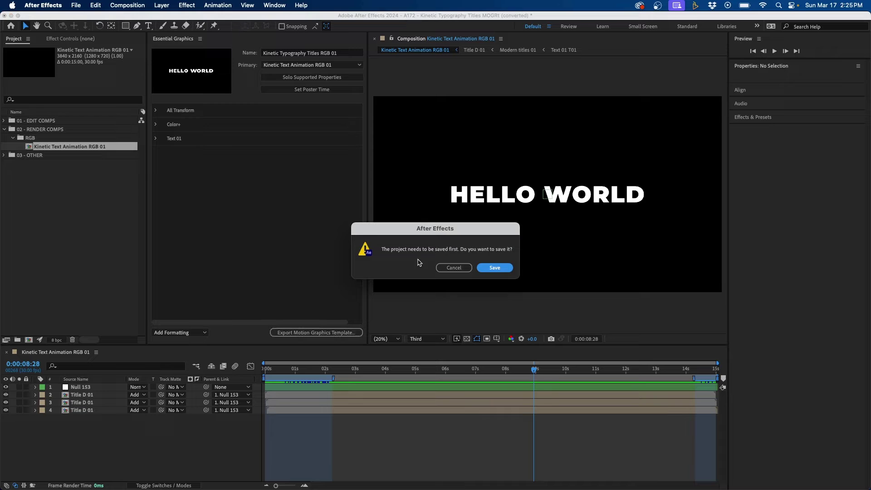
- Save the converted project and target the existing Kinetic Text Animation RGB 01.mogrt in the RGB folder
left_click(491, 270)
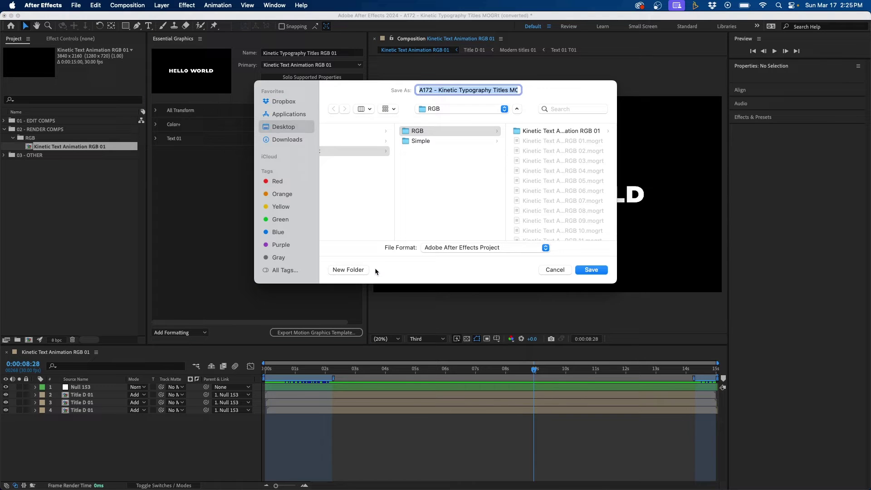
left_click(589, 271)
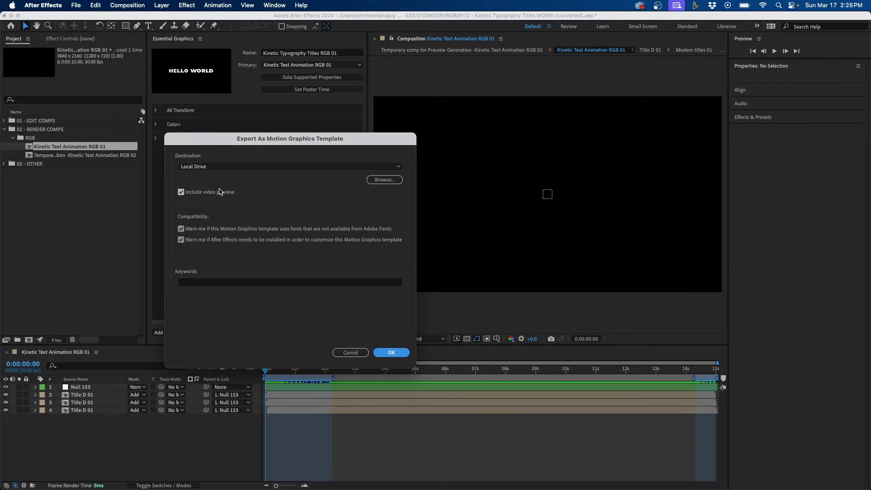
left_click(387, 183)
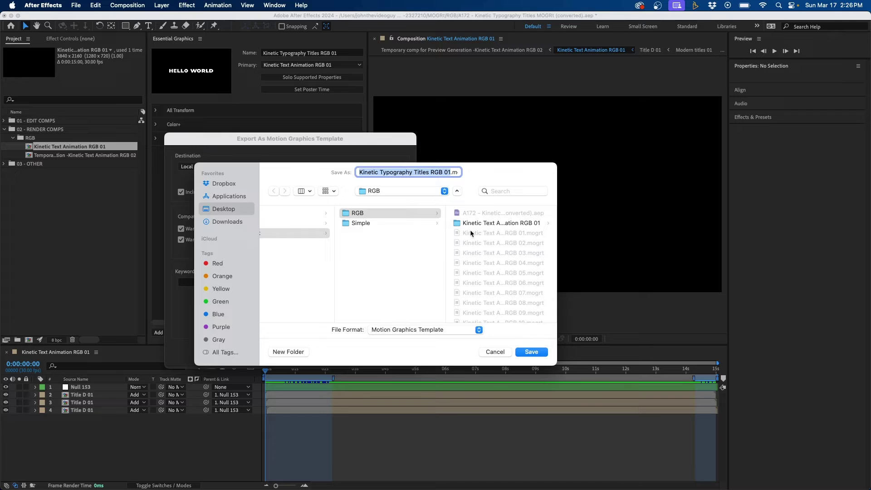
left_click(485, 236)
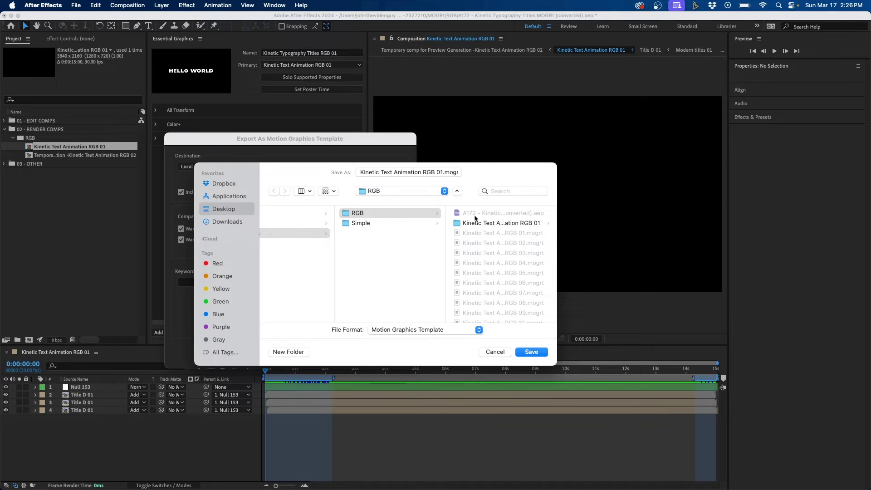
left_click_drag(429, 172, 521, 177)
left_click(511, 234)
- Overwrite the existing .mogrt, export the template with video preview, and return to Premiere Pro
left_click(532, 352)
left_click(404, 314)
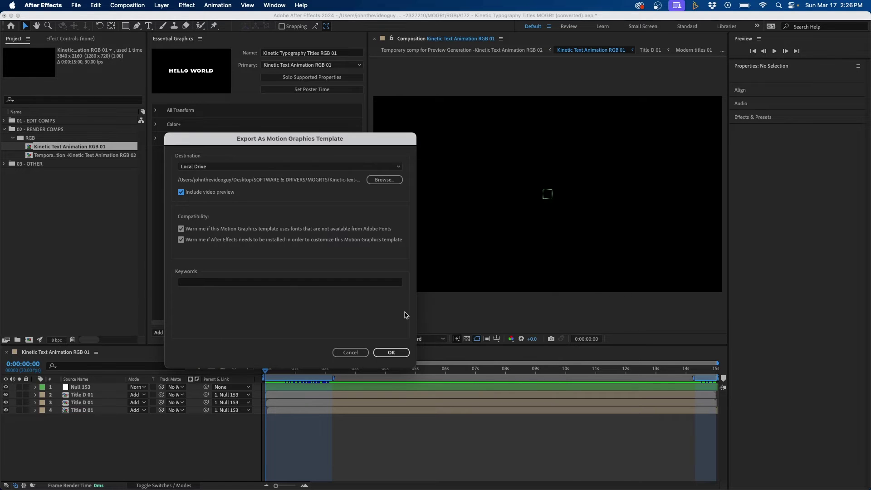
left_click(392, 352)
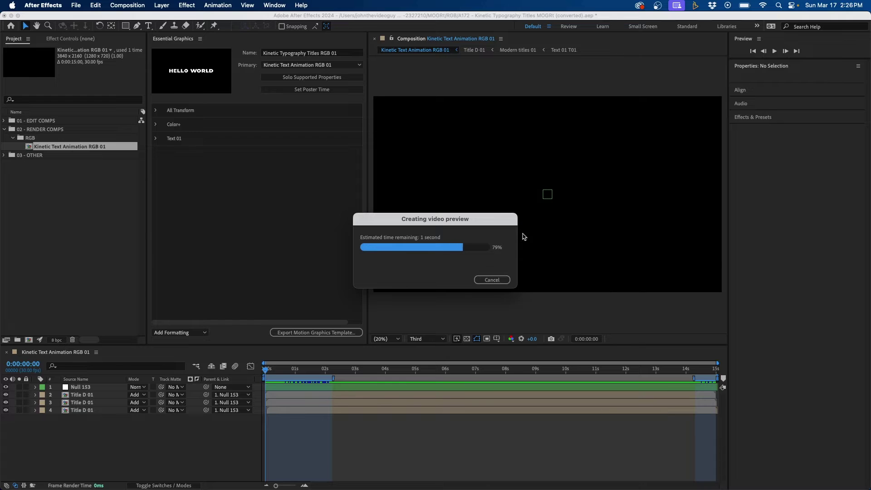
mouse_move(410, 476)
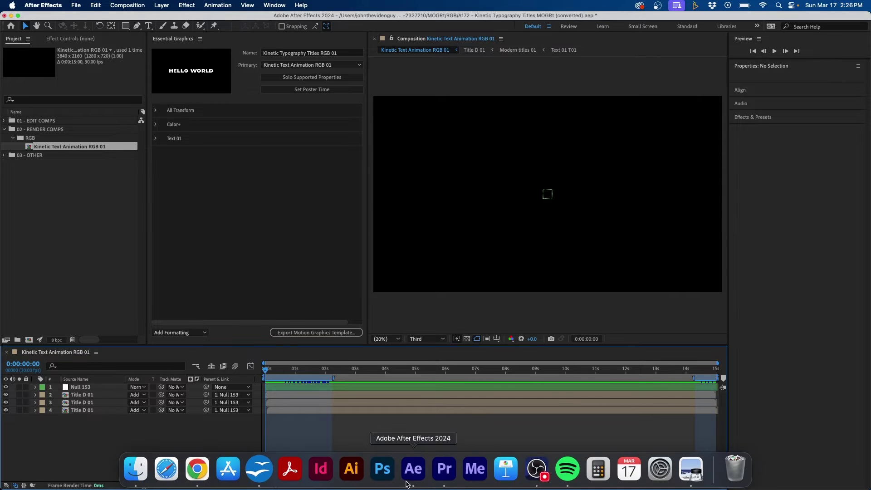
left_click(443, 469)
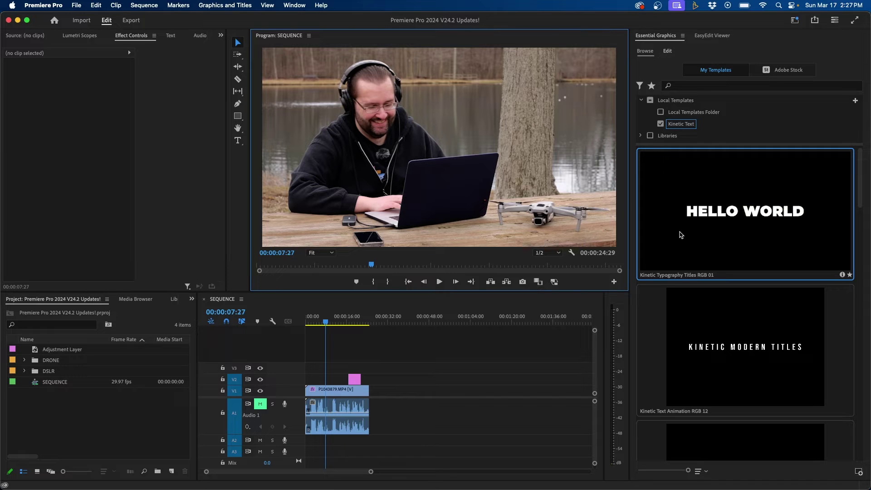
- Drop the Kinetic Typography Titles RGB 01 template onto V2 and play the HELLO WORLD preview
left_click_drag(680, 235, 304, 379)
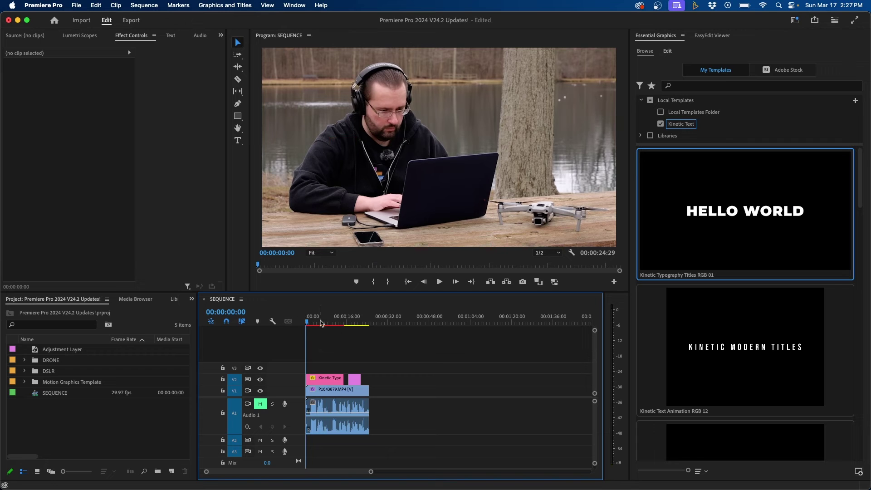
key("space")
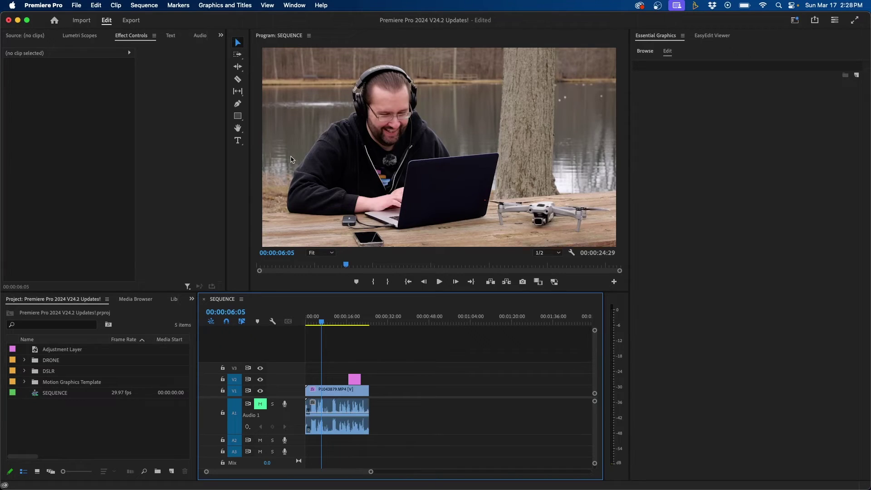
- Create a text graphic on the frame containing the grinning smiley emoji from Emoji & Symbols
left_click(238, 141)
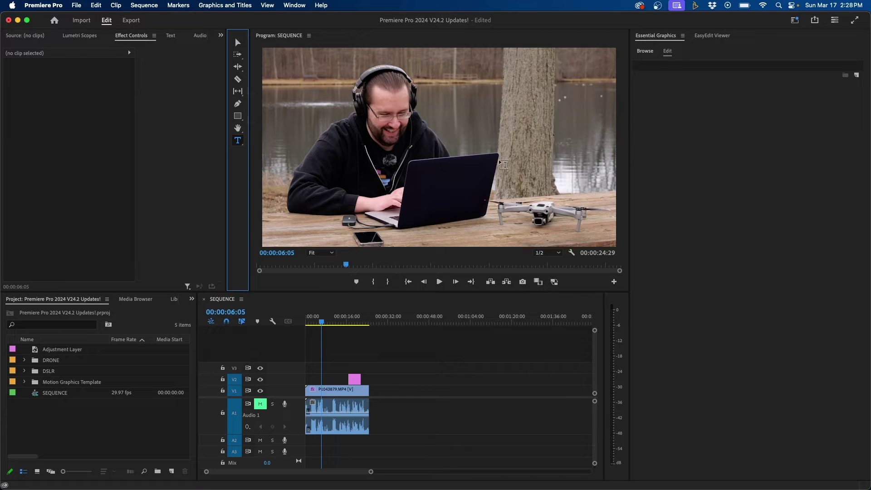
left_click(485, 134)
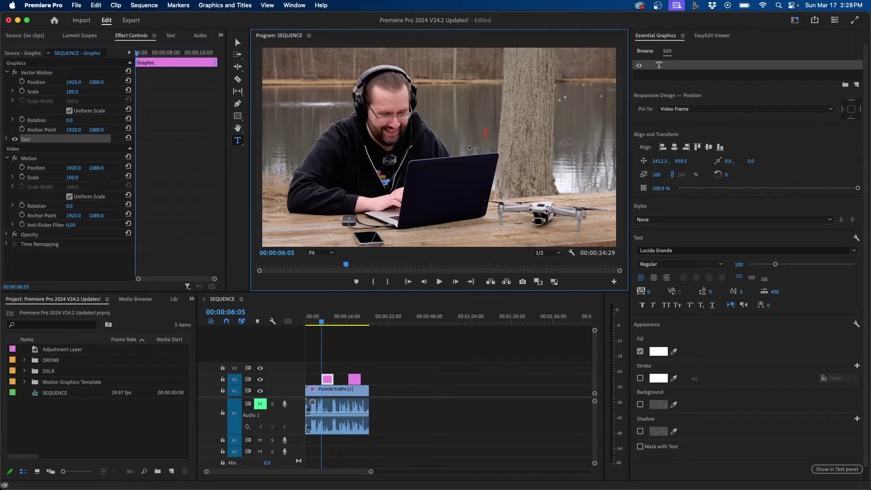
left_click(96, 5)
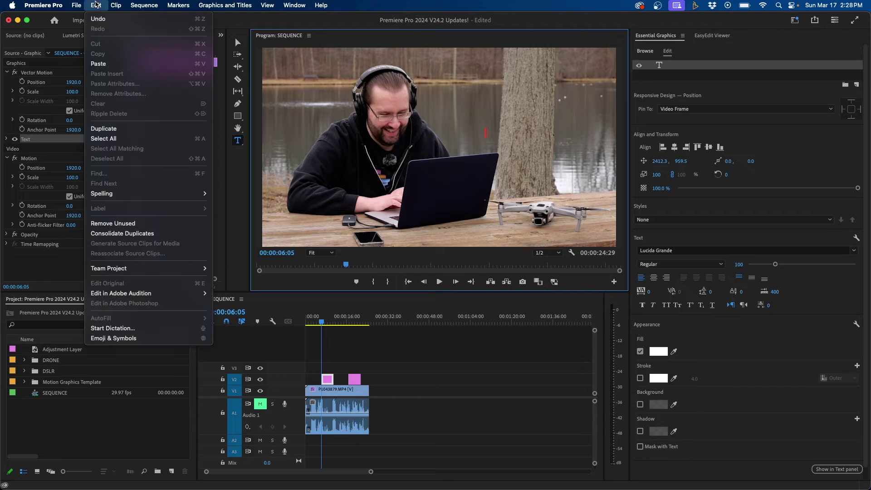
left_click(121, 339)
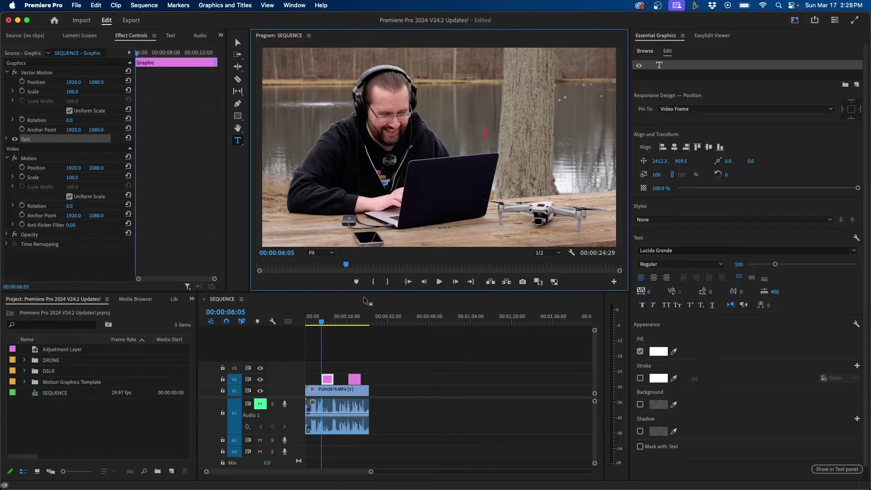
scroll(430, 270, "down", 2)
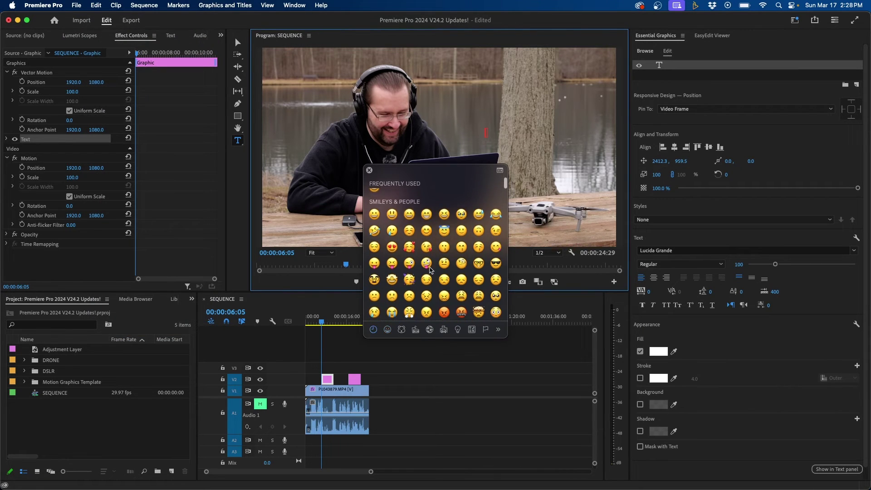
scroll(430, 270, "up", 2)
left_click(374, 213)
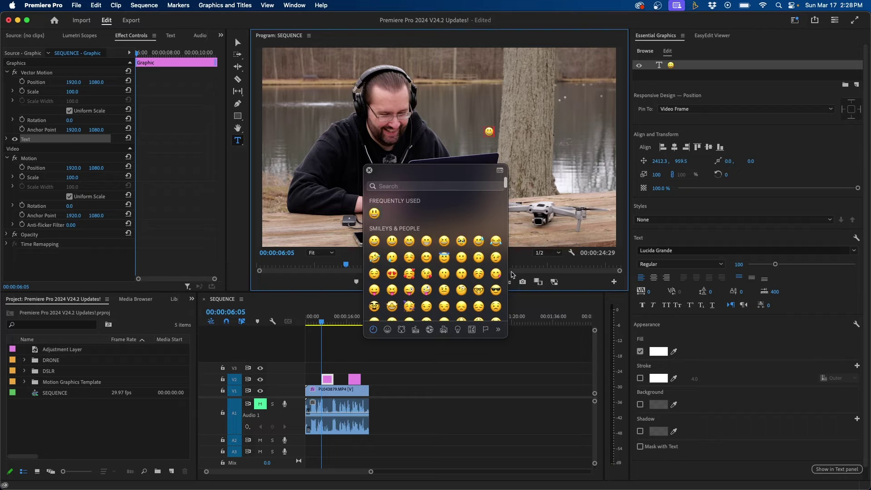
left_click(369, 170)
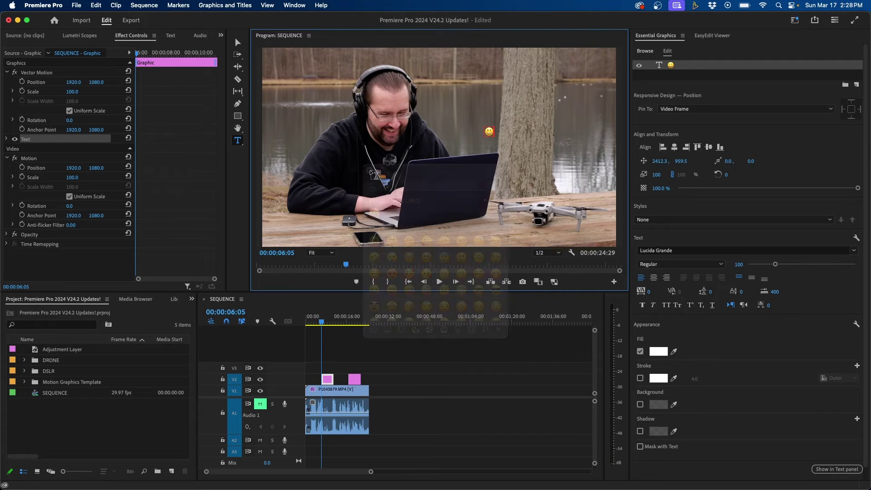
- Enlarge the emoji to size 778 and move it right beside the tree trunk
left_click(238, 42)
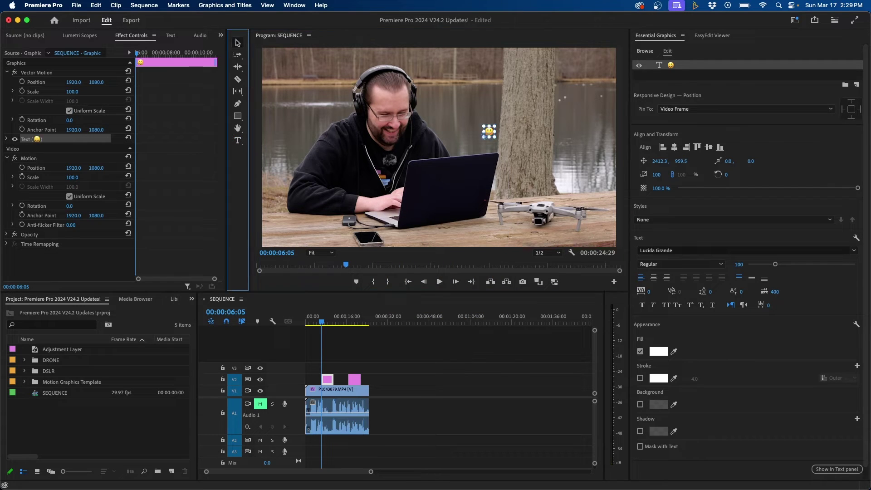
left_click_drag(497, 138, 570, 142)
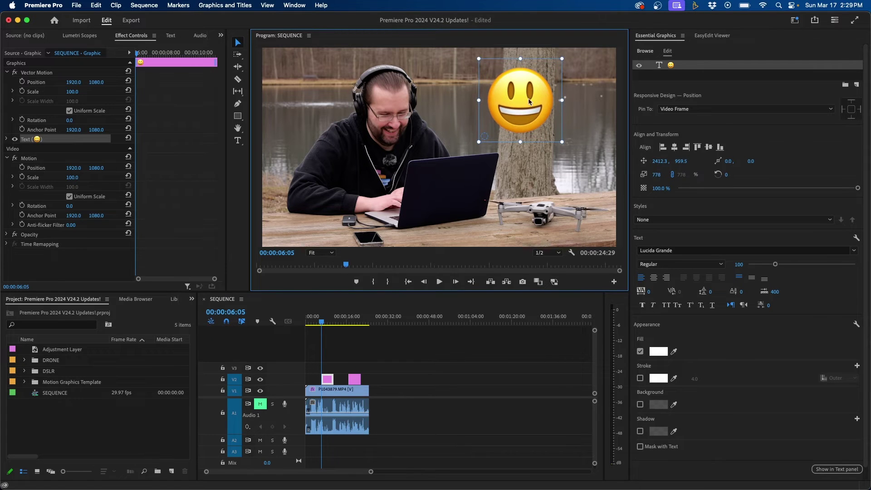
left_click_drag(529, 100, 553, 168)
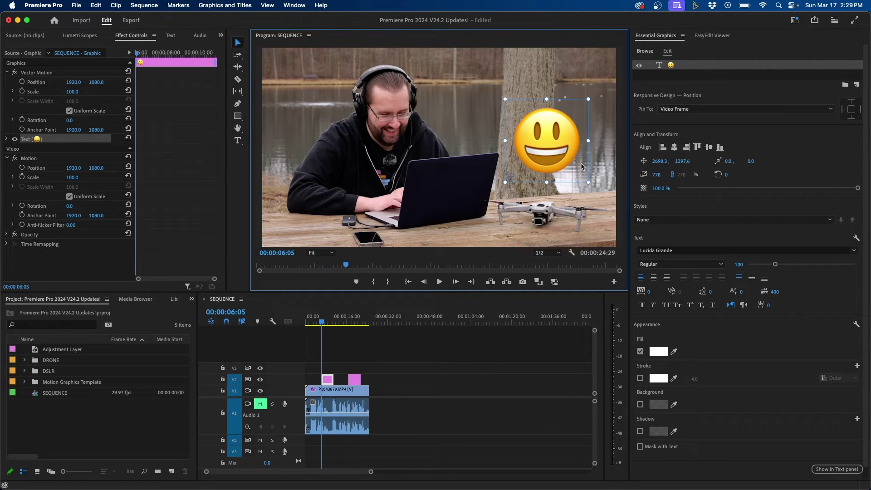
left_click(192, 299)
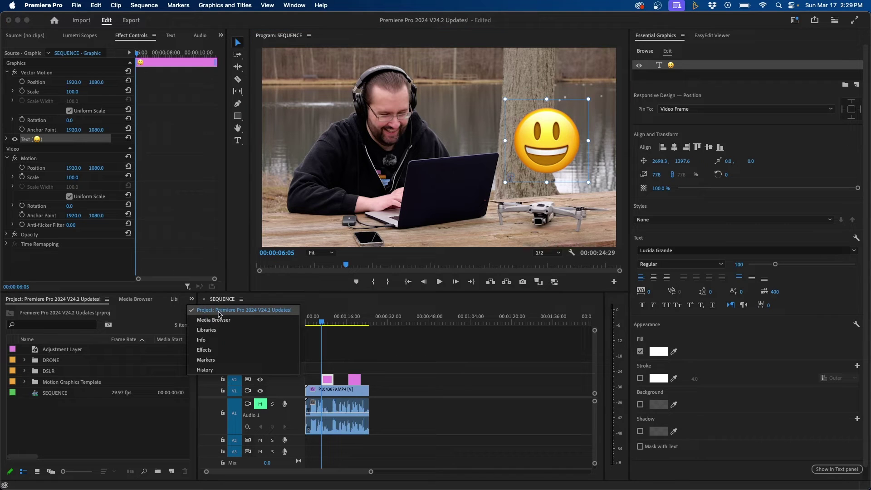
- Drop Video Transitions > MA Shifter > Shifter Bounce onto the start of the V2 emoji clip
left_click(213, 350)
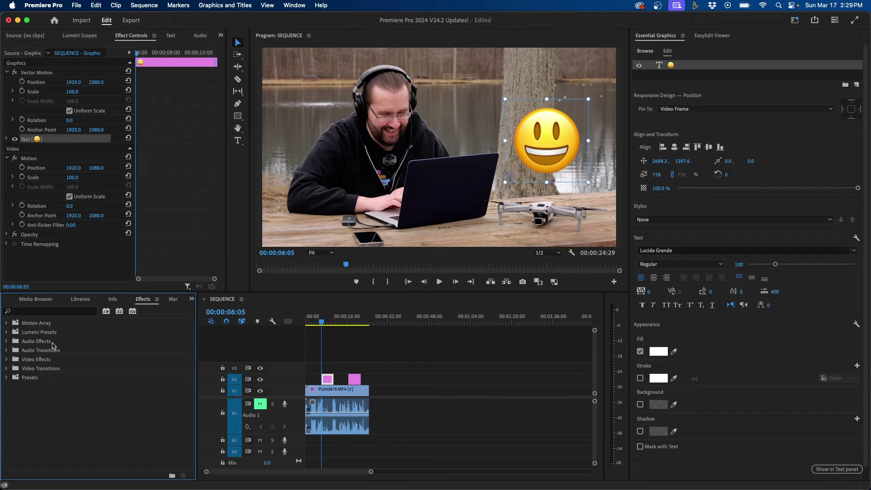
left_click(6, 369)
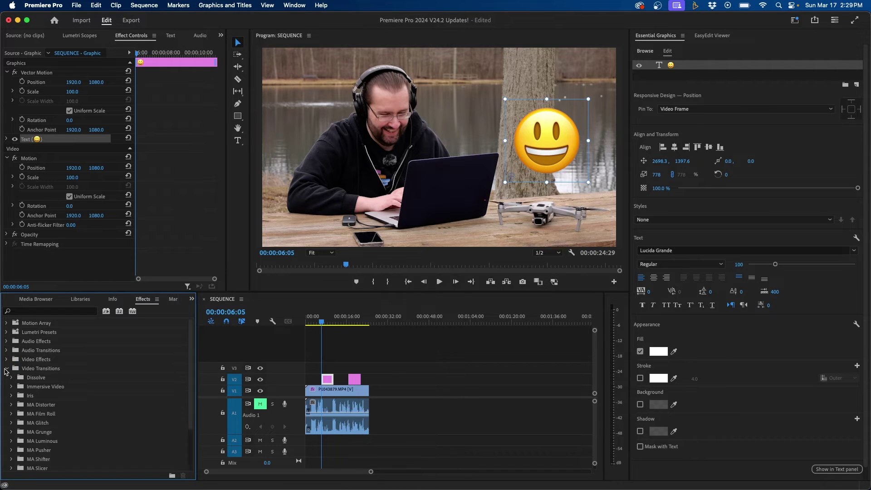
scroll(51, 376, "down", 3)
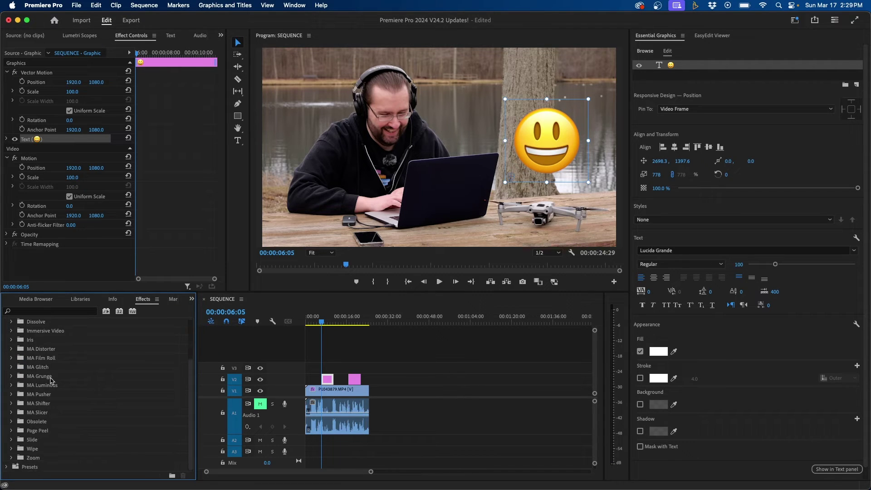
left_click(44, 404)
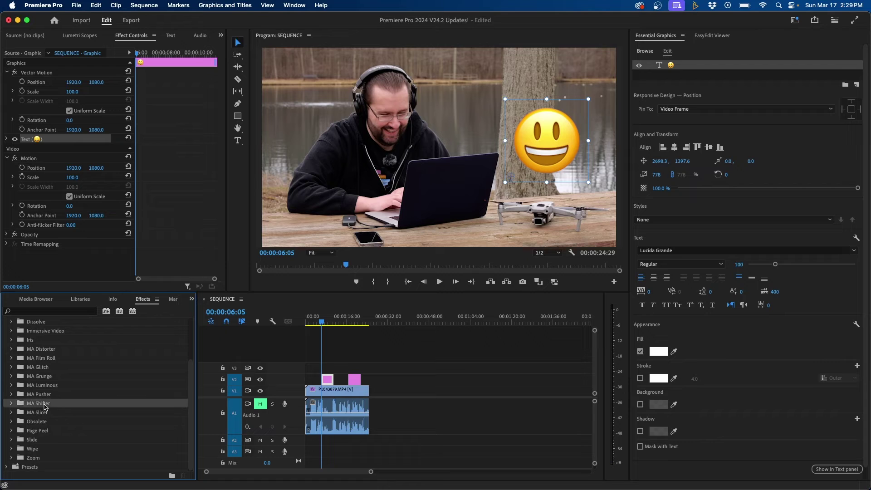
left_click(51, 394)
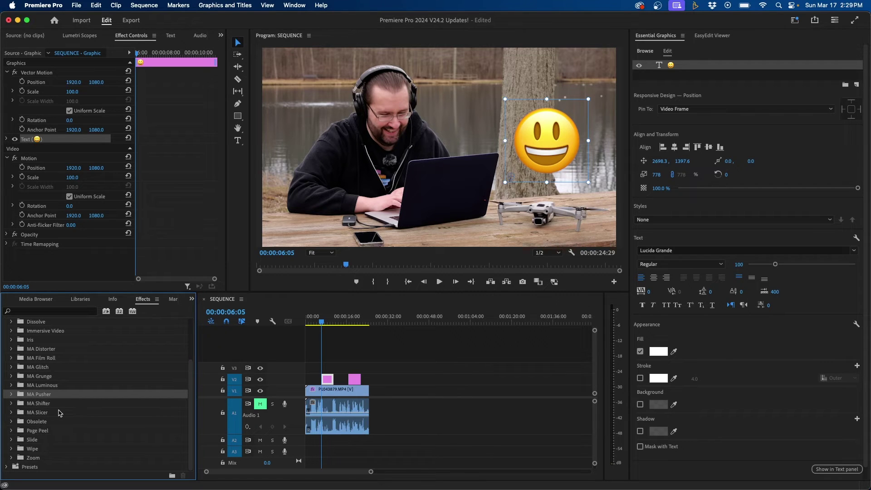
left_click(55, 405)
left_click(11, 404)
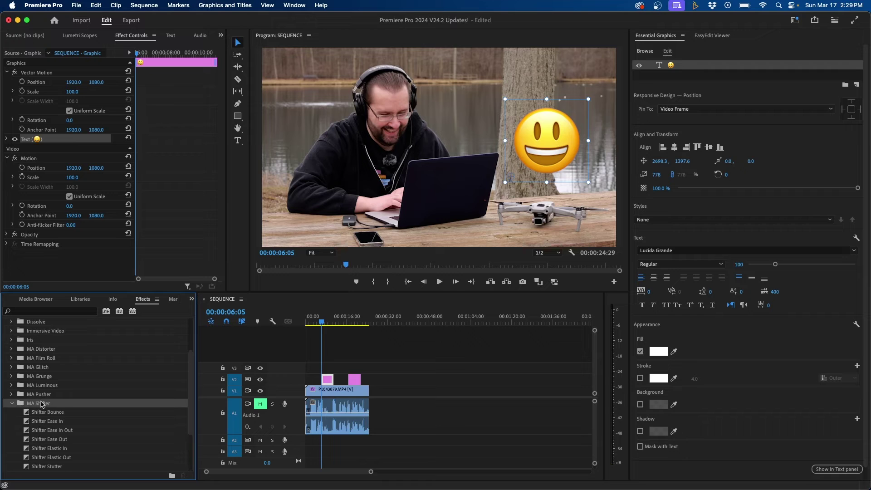
left_click(51, 413)
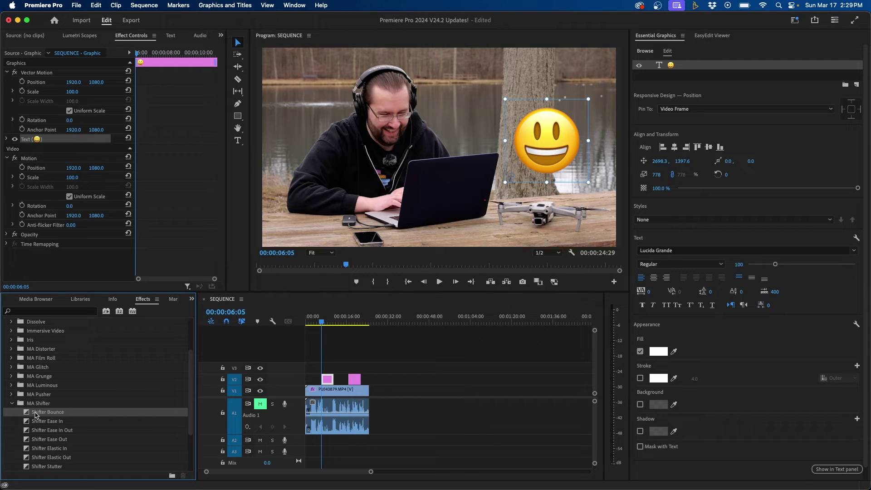
left_click_drag(35, 414, 328, 379)
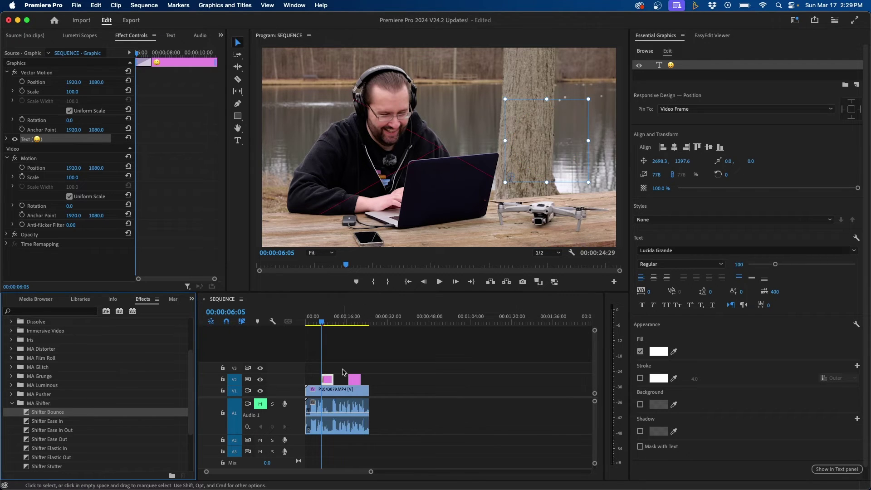
- Preview the bounce, then zoom the timeline and select the one-second Shifter Bounce transition
left_click(340, 362)
key("space")
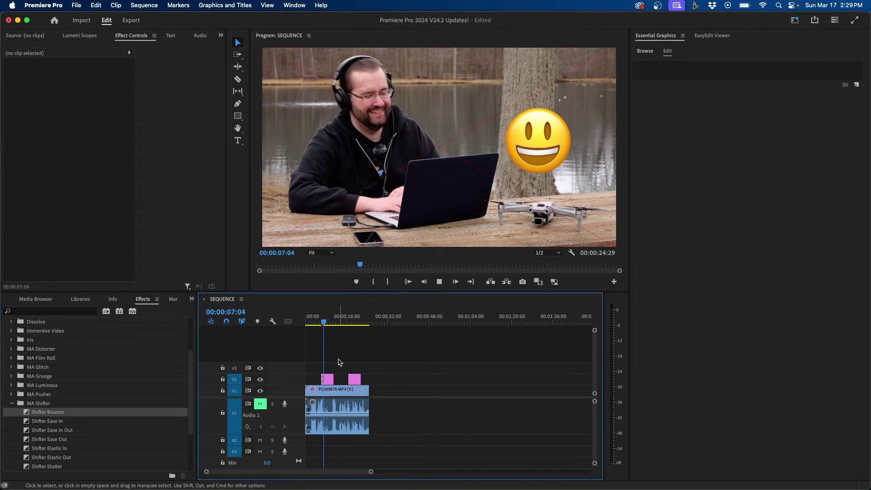
key("space")
key("=")
key("=")
key("=")
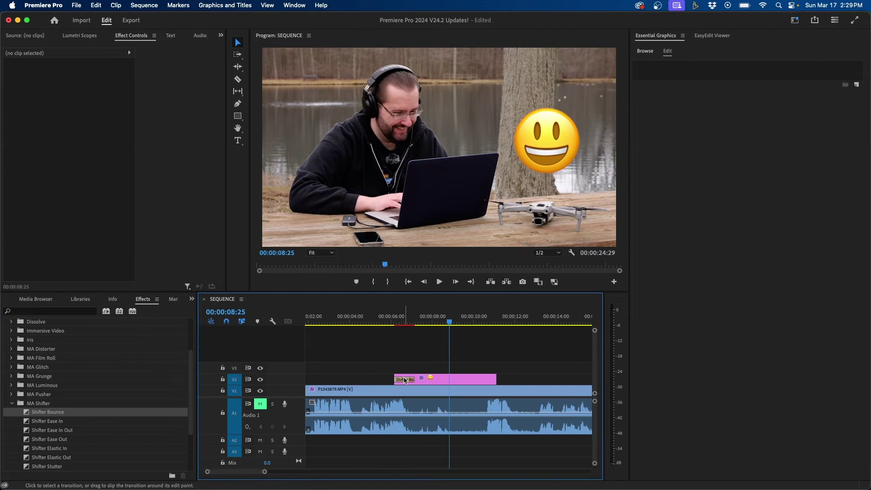
left_click(405, 380)
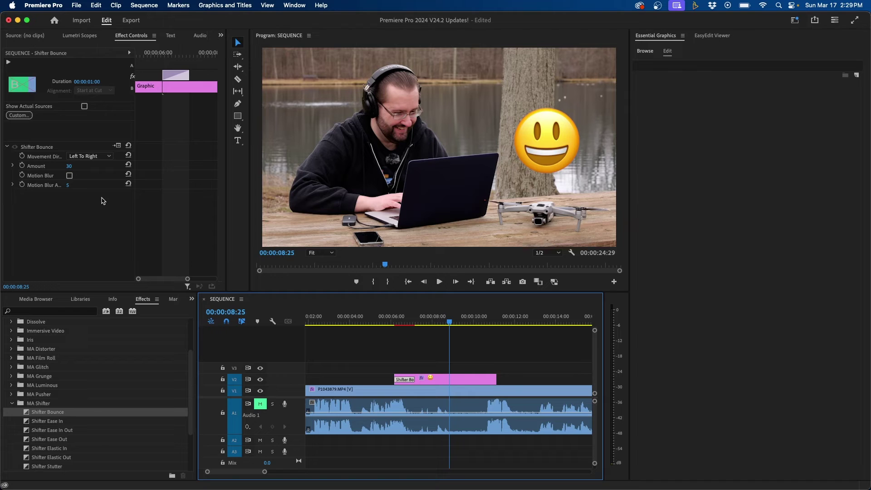
- Change the Shifter Bounce direction to top to bottom and preview it
left_click(88, 157)
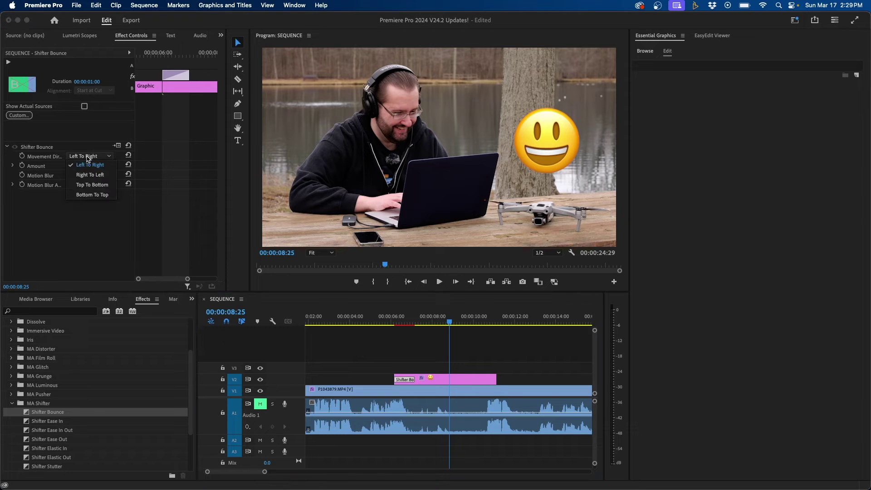
left_click(105, 185)
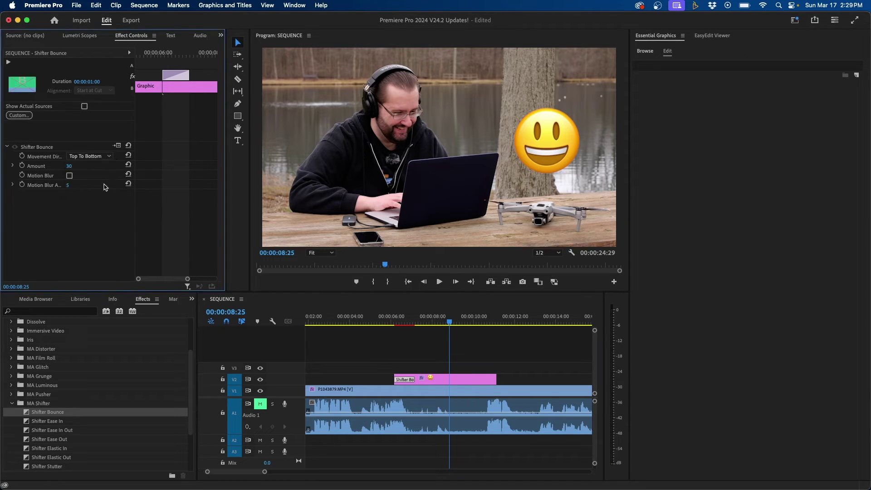
left_click(387, 322)
key("space")
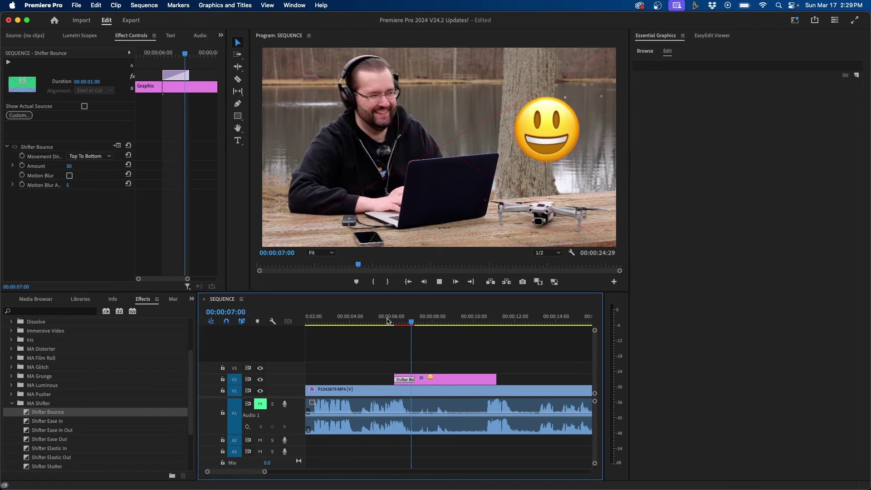
key("space")
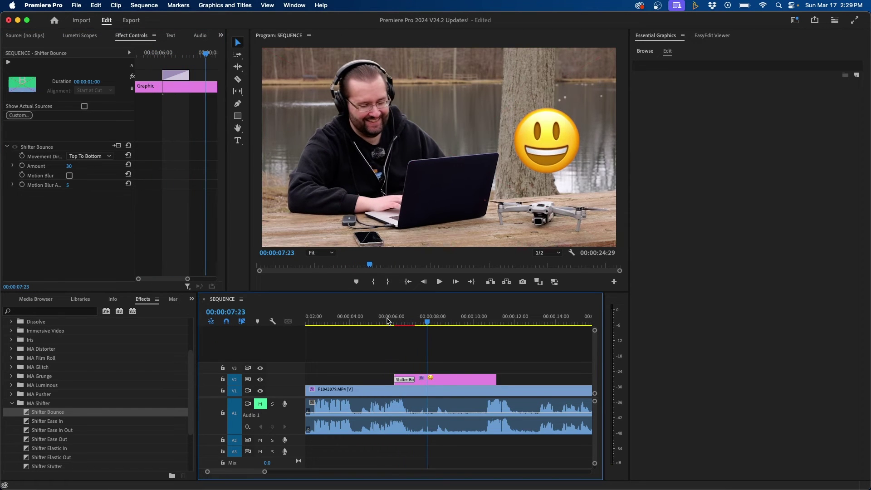
- Turn on motion blur for the bounce with an amount of 3 and preview
left_click(69, 175)
left_click(70, 175)
left_click(68, 185)
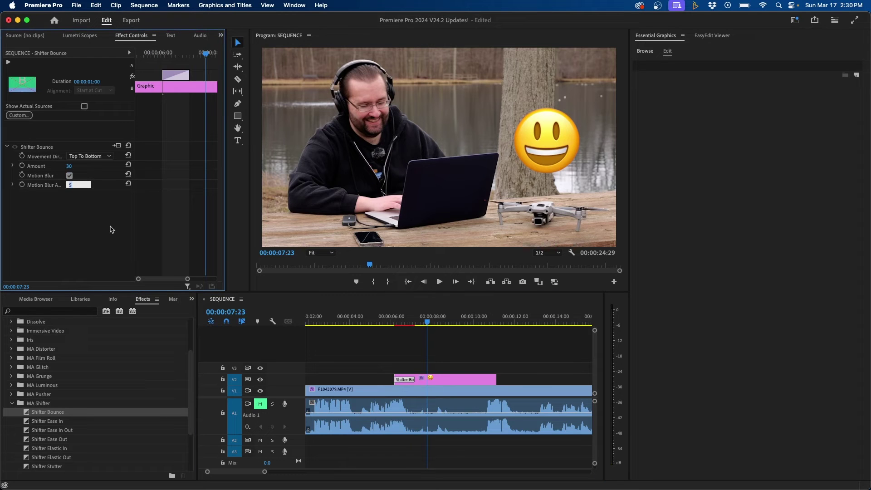
type("3")
key("Return")
left_click(382, 322)
key("space")
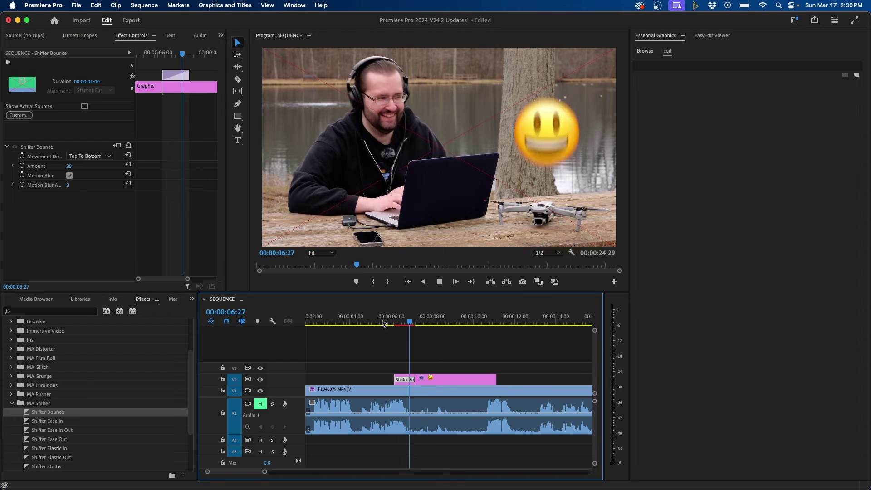
key("space")
- Lower the emoji graphic to vertical position 1388 and scrub to check the bounce
left_click(445, 379)
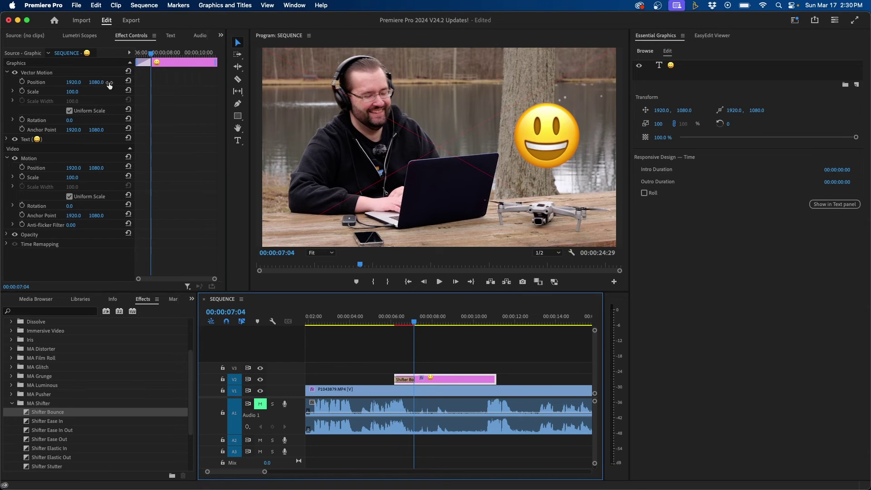
left_click(96, 85)
left_click_drag(96, 81, 395, 316)
left_click(393, 316)
key("space")
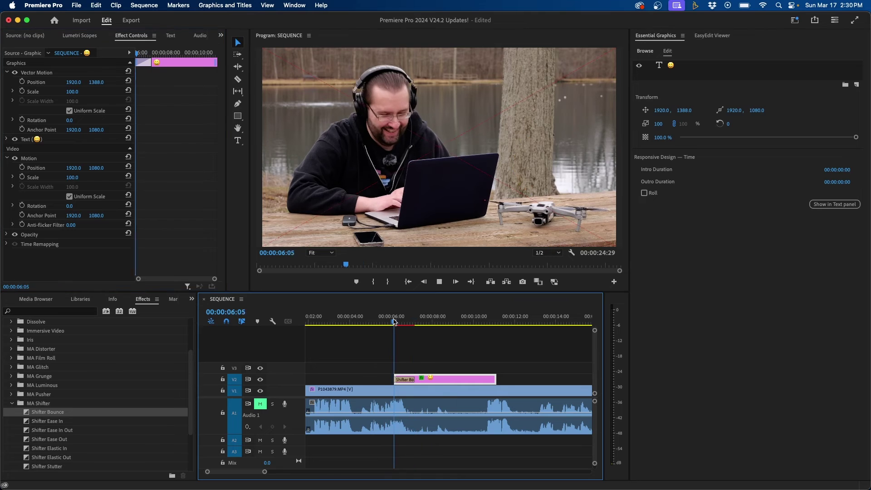
key("space")
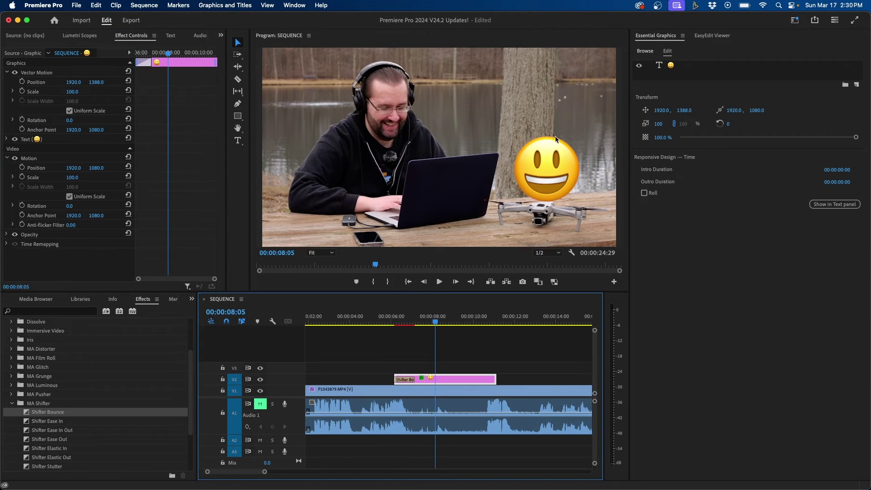
left_click_drag(414, 317, 445, 319)
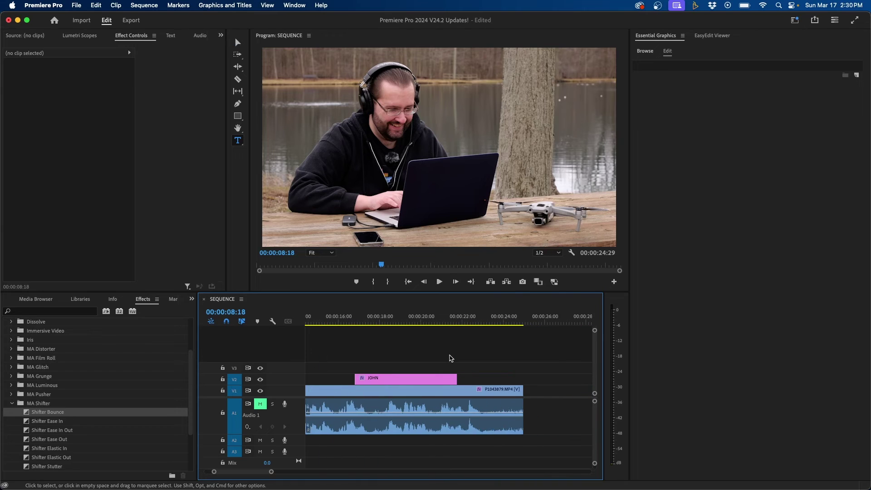
- Scroll the timeline to bring the JOHN title clip into view
scroll(450, 358, "left", 1)
- Select the JOHN title text and check its font list, confirming Gilbert Color is used
left_click(423, 316)
left_click(416, 379)
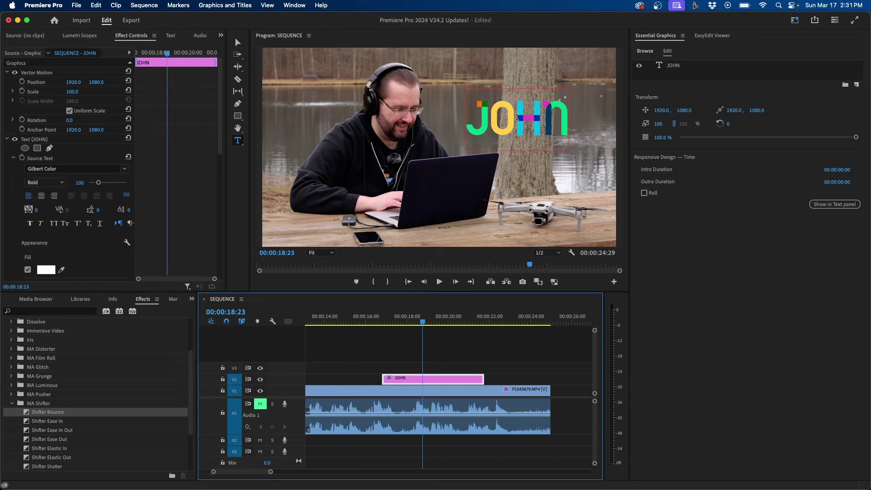
left_click(532, 140)
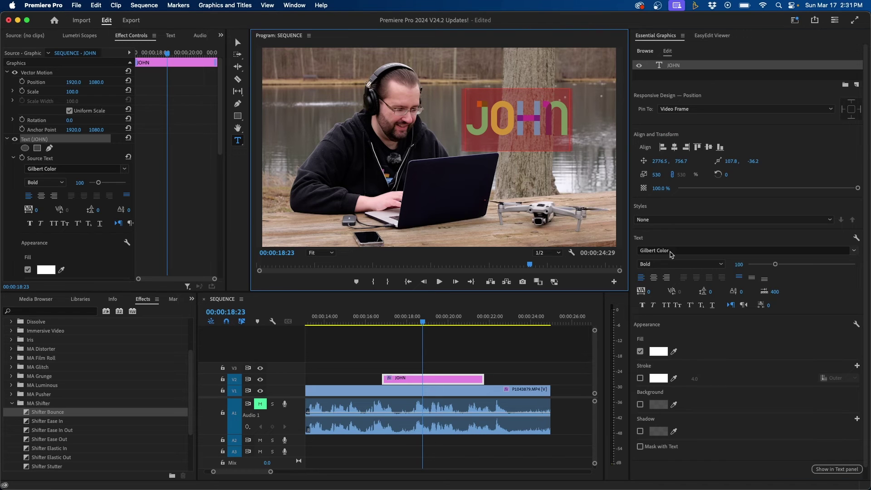
left_click(655, 253)
left_click(675, 251)
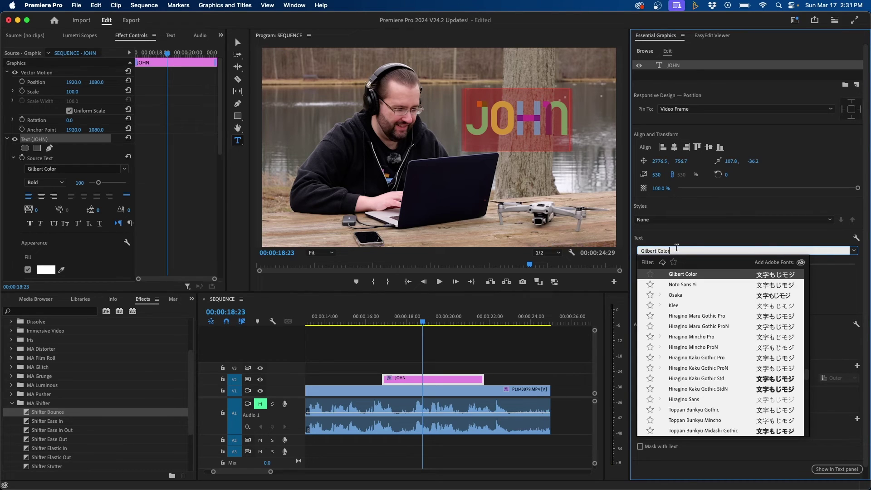
left_click_drag(671, 250, 634, 251)
left_click(656, 235)
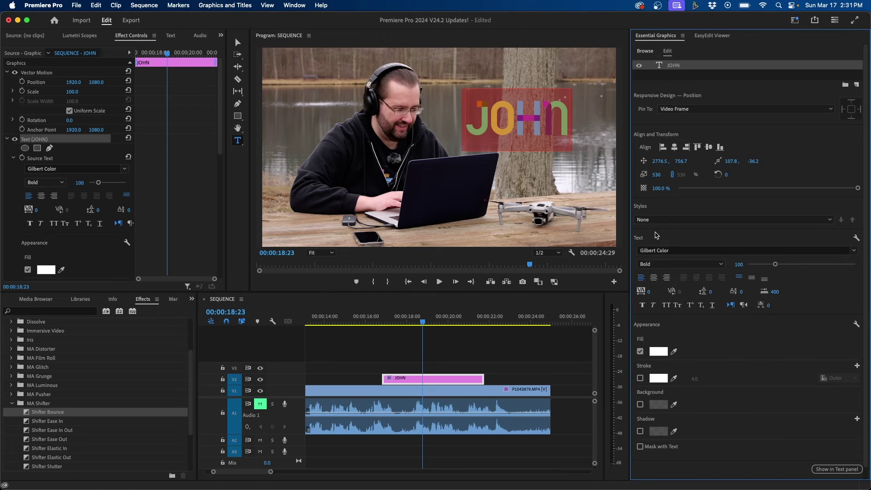
- Reselect the JOHN clip and its text layer, leaving Gilbert Color Bold size 100 unchanged
left_click(465, 340)
left_click(424, 384)
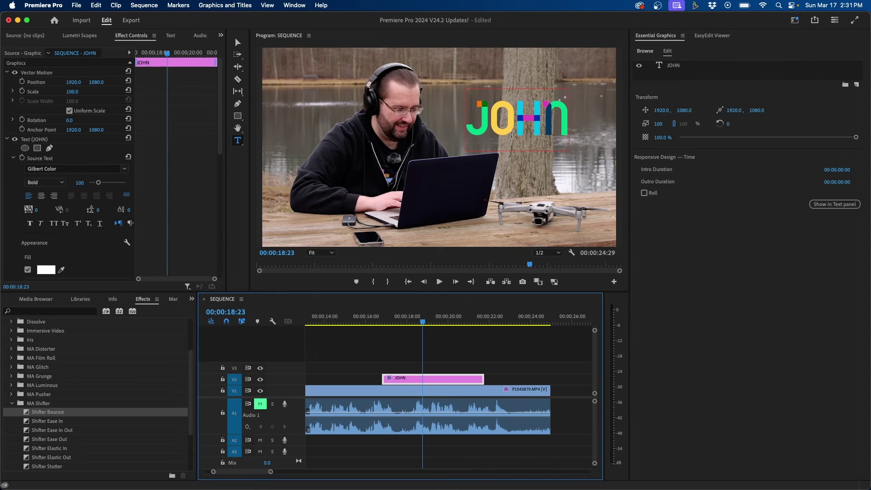
left_click(513, 125)
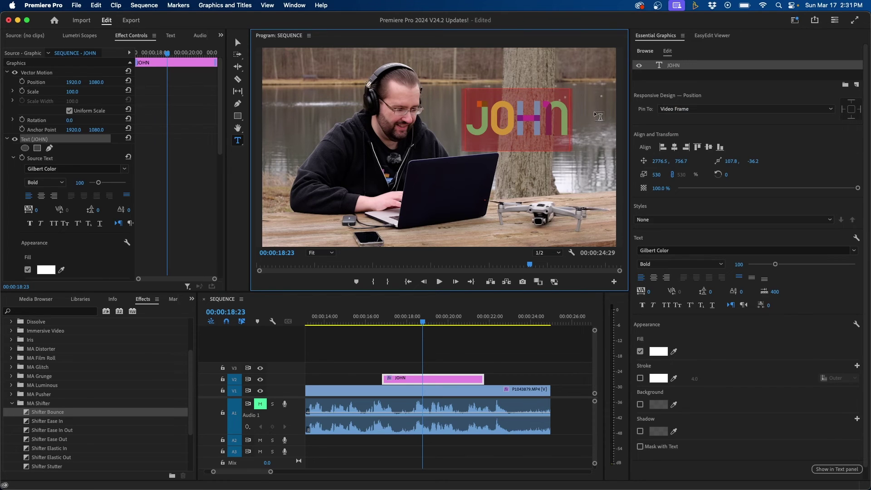
left_click(412, 368)
left_click(412, 378)
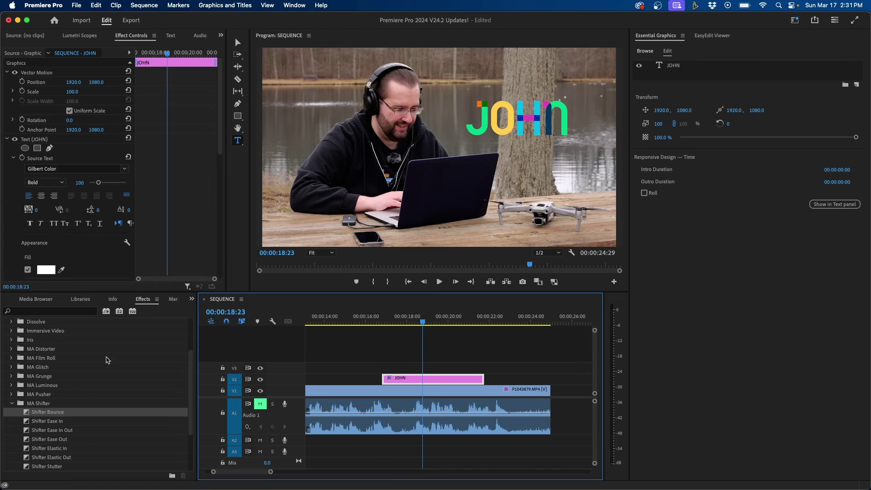
left_click(11, 404)
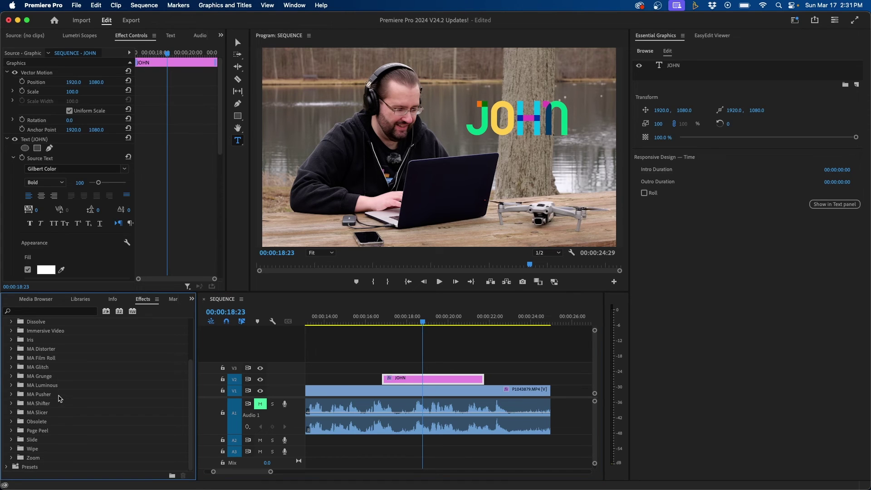
- Apply Motion Array's Cinematic Text Transition IN 04 preset to the JOHN title clip
scroll(14, 325, "up", 1)
left_click(14, 325)
left_click(35, 334)
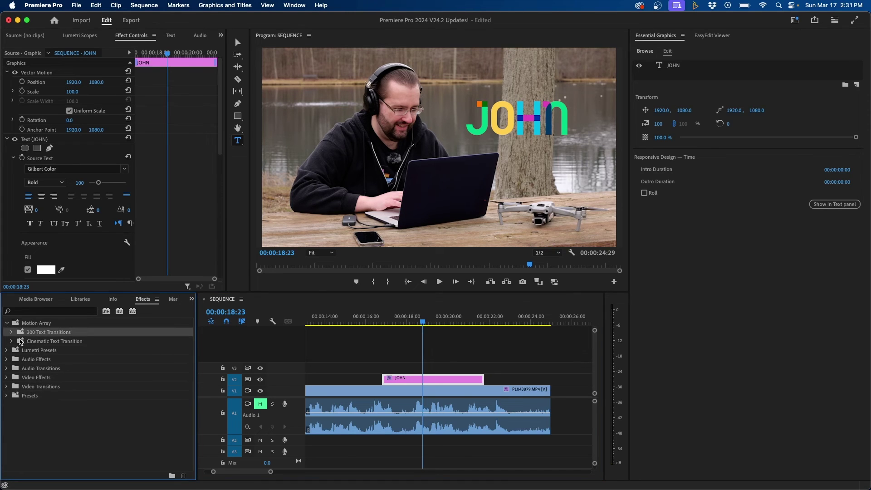
left_click(11, 341)
left_click(41, 343)
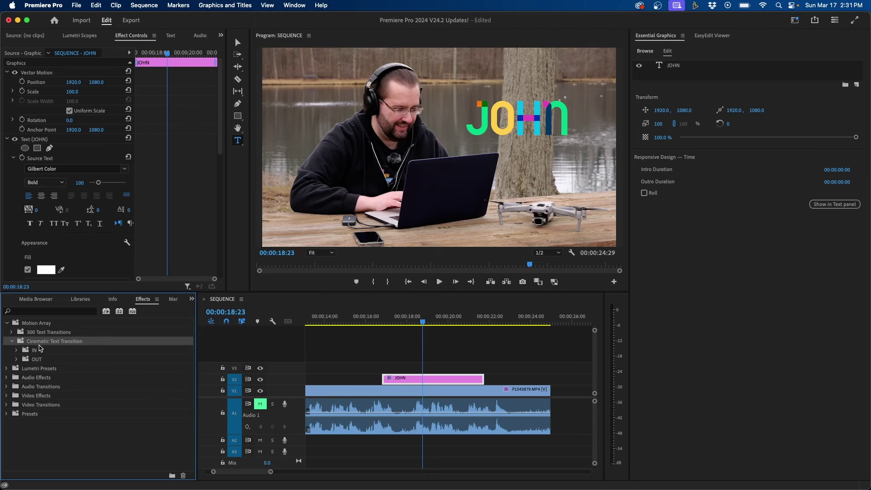
left_click(17, 350)
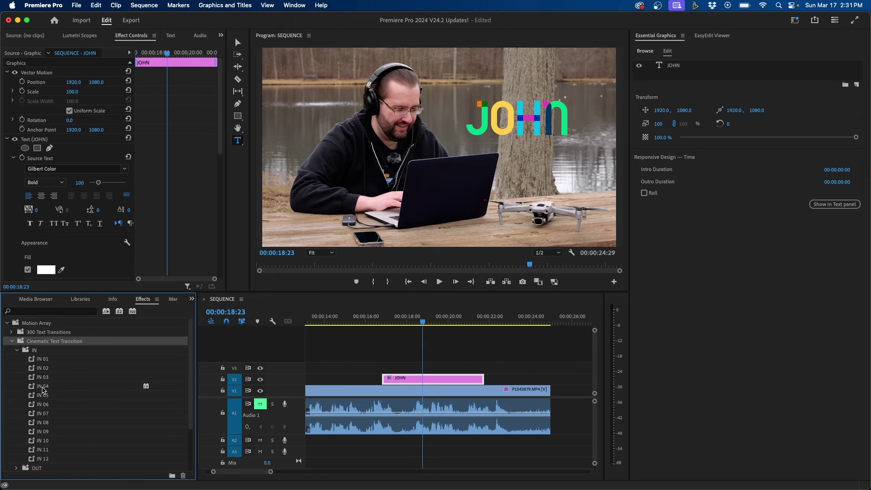
left_click_drag(44, 390, 393, 379)
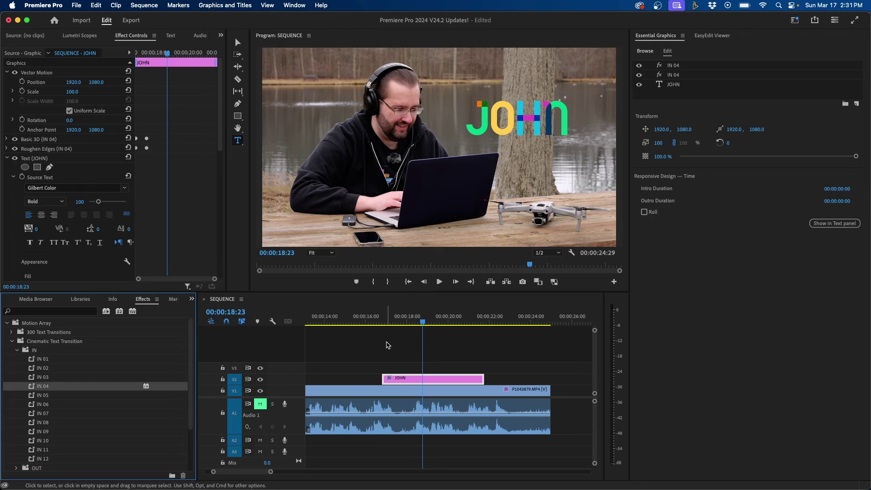
- Play the title entrance and inspect IN 04's Basic 3D and Roughen Edges effects
left_click(376, 322)
key("space")
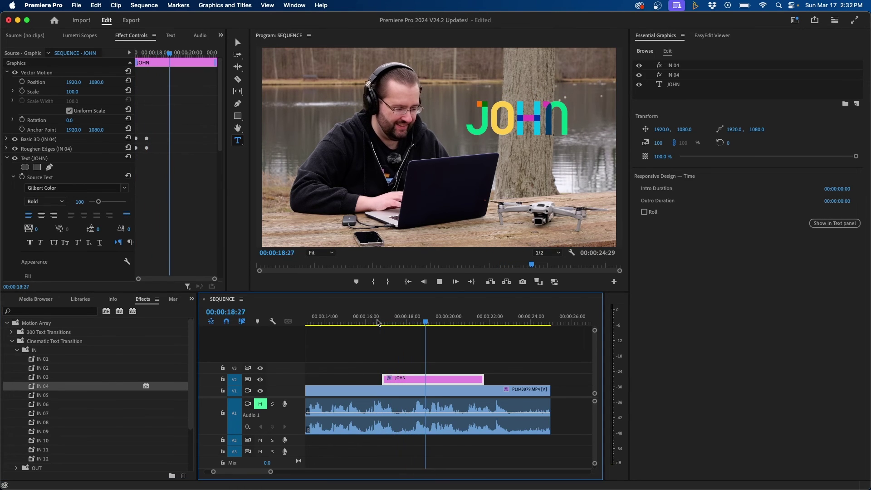
key("space")
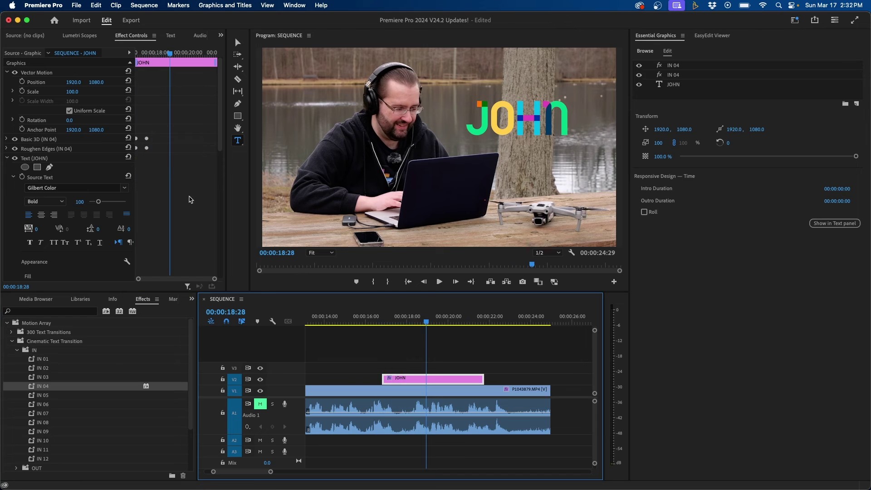
left_click(51, 139)
left_click(33, 148)
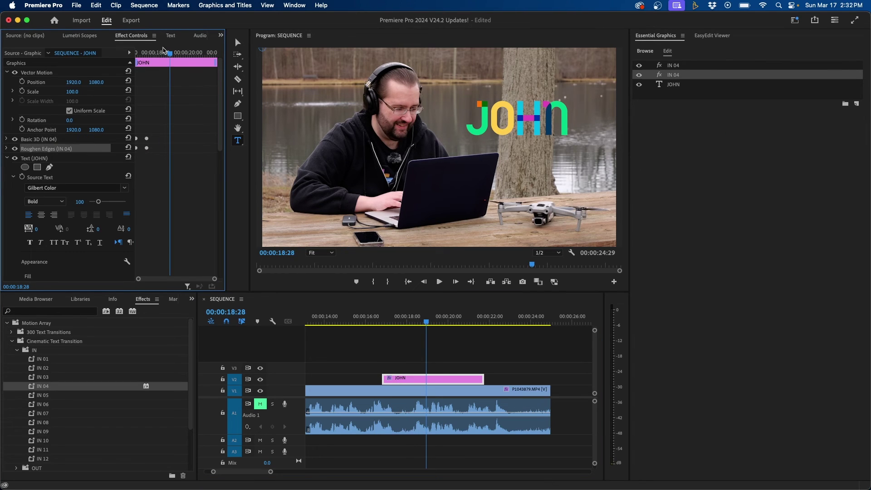
key("Up")
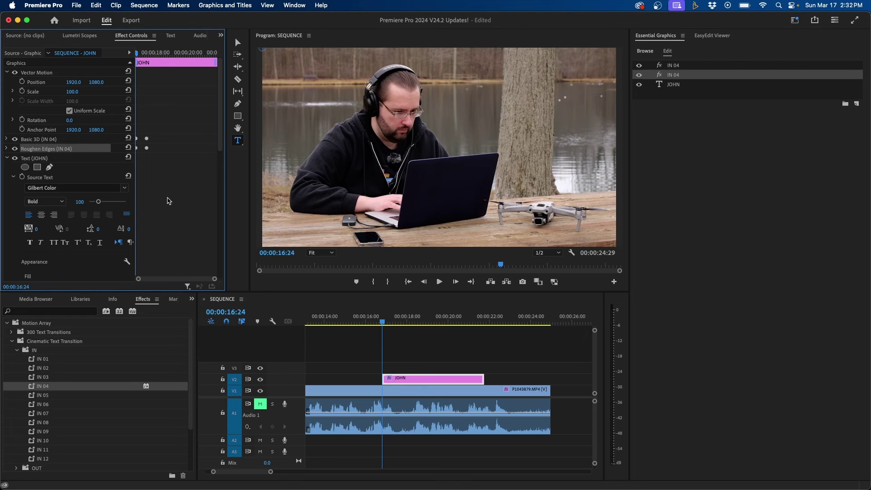
key("space")
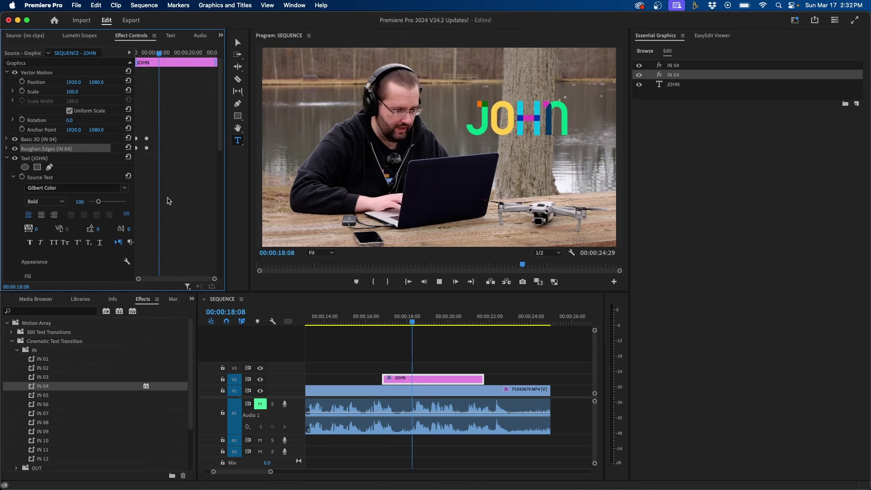
- Replay the JOHN title's animated entrance from just before the clip
left_click(472, 340)
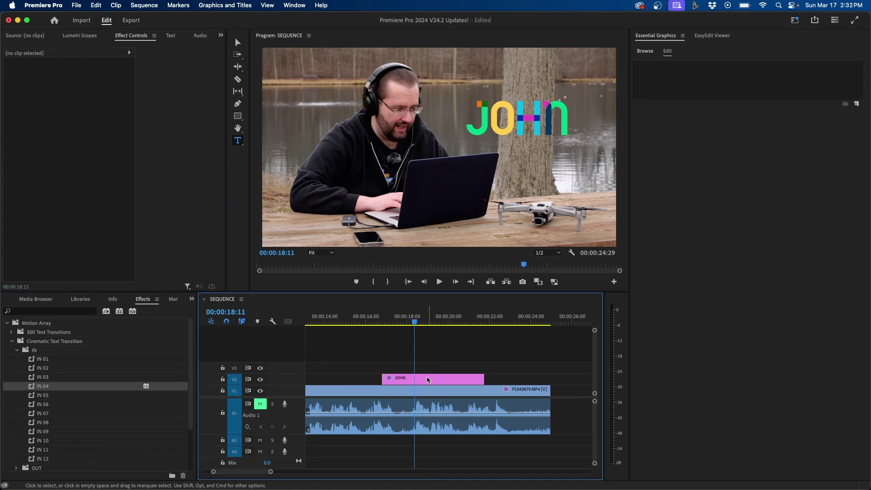
left_click(428, 380)
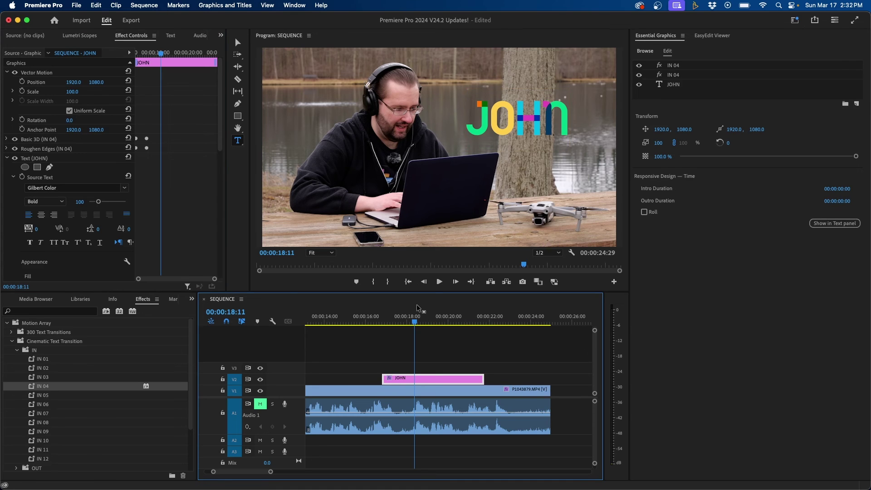
left_click(378, 318)
key("space")
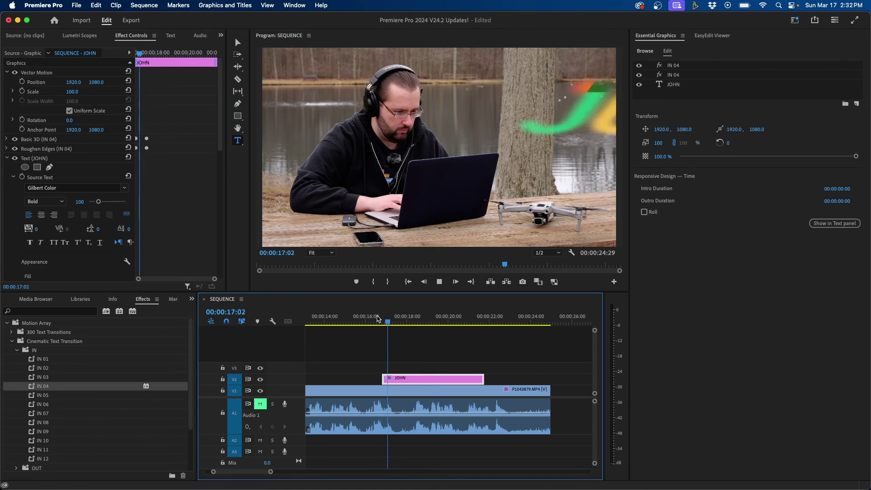
key("space")
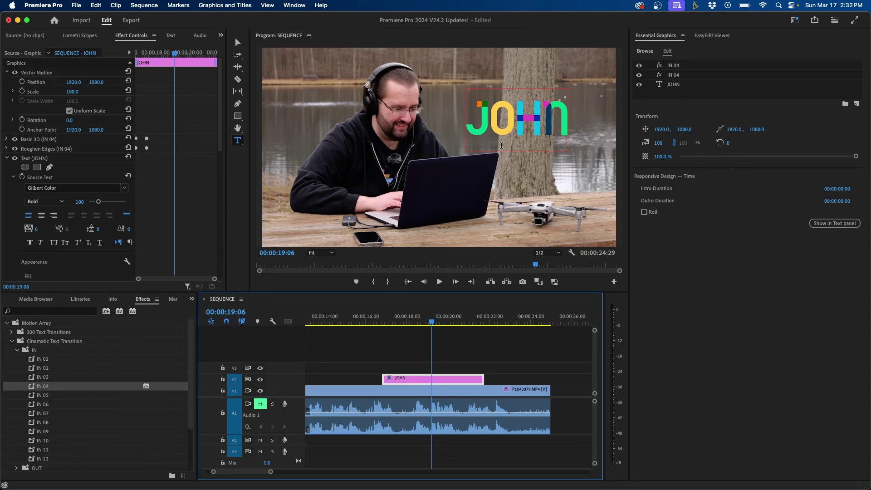
left_click(507, 113)
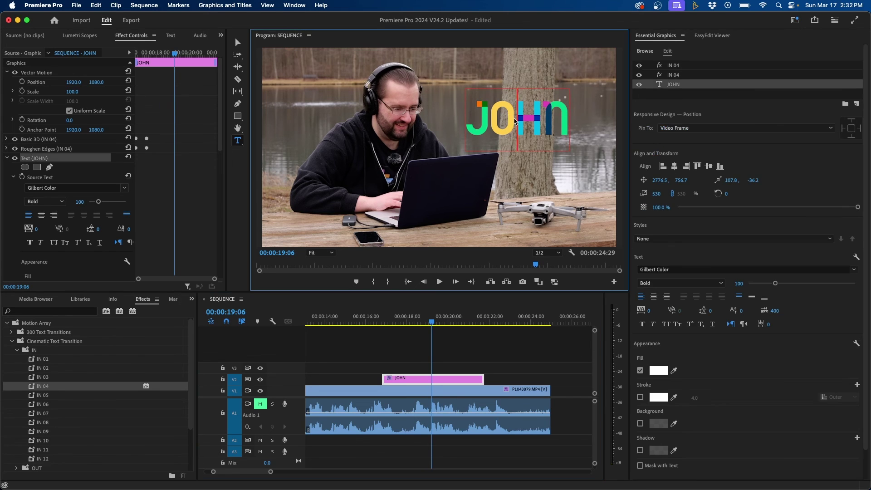
left_click(476, 352)
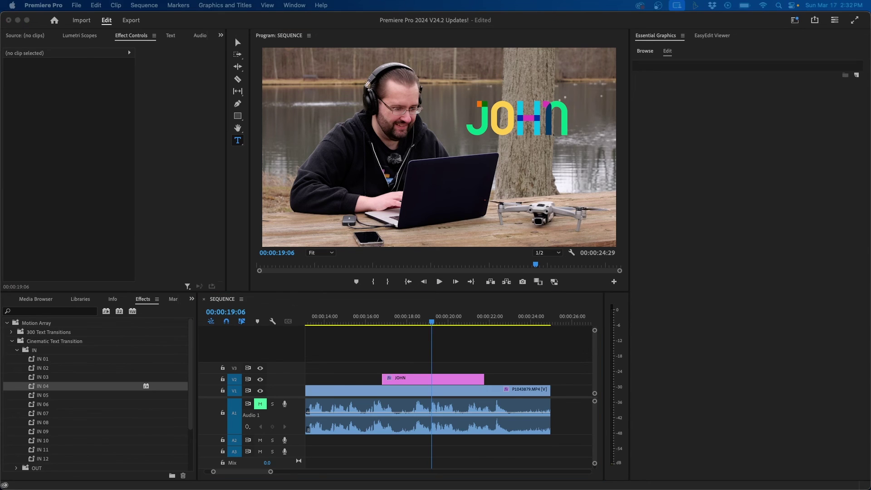
left_click(524, 352)
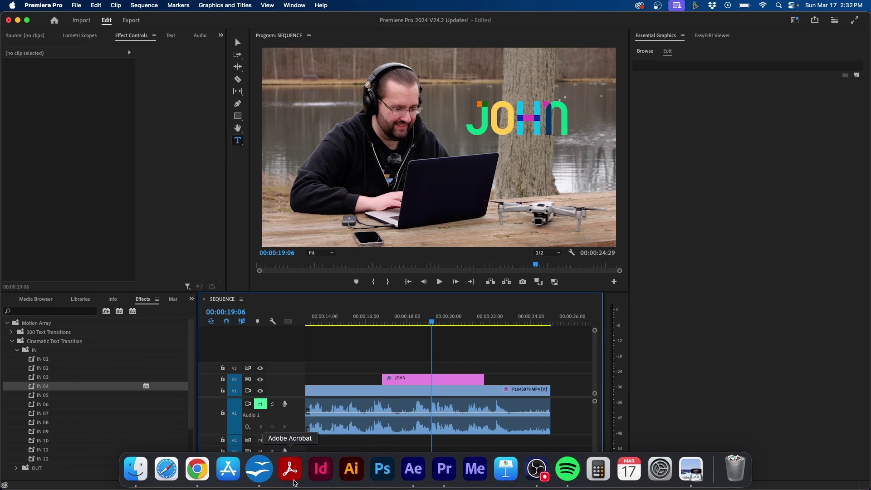
- Load the helpx.adobe.com 'Color fonts support in Premiere Pro' page in Chrome
left_click(202, 477)
left_click(204, 40)
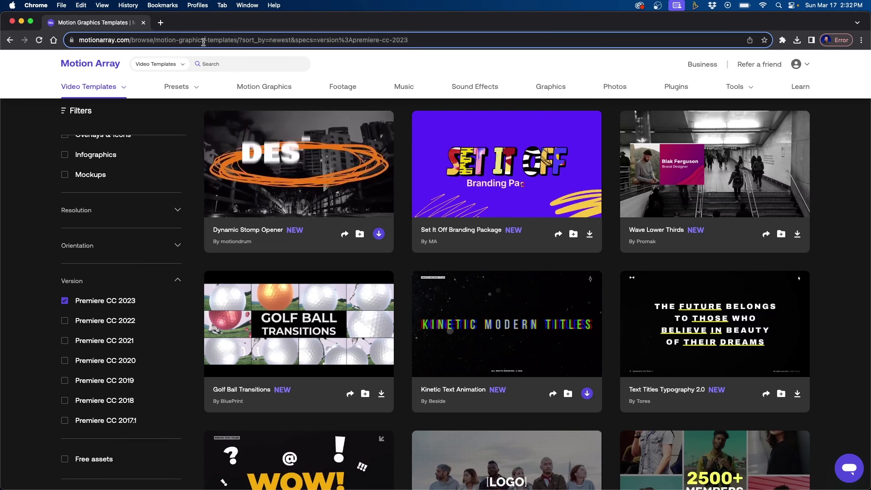
type("https://helpx.adobe.com/premiere-pro/using/color-fonts.html")
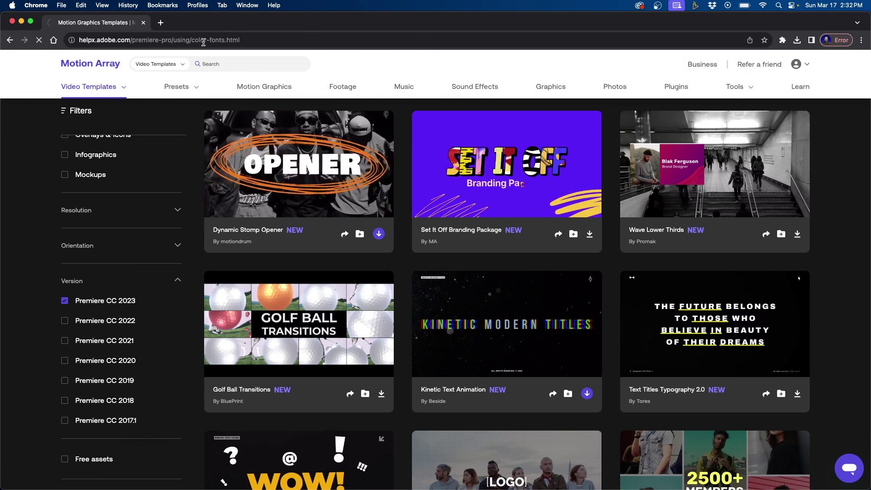
key("Return")
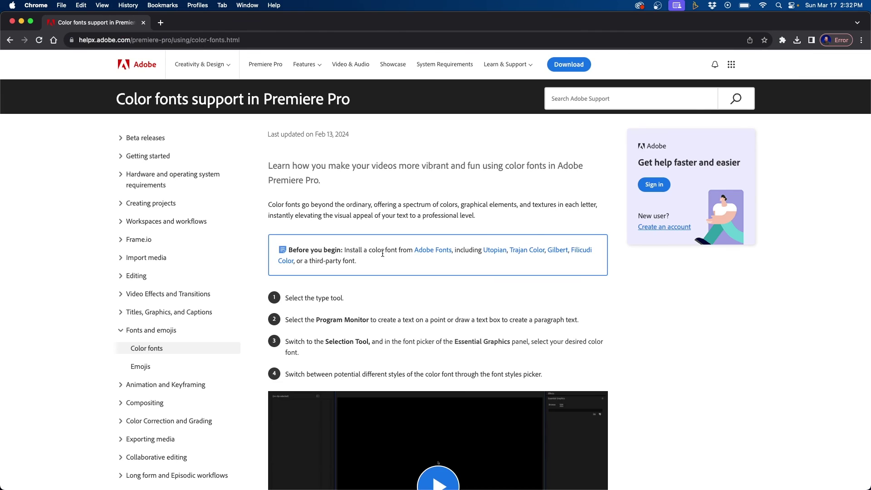